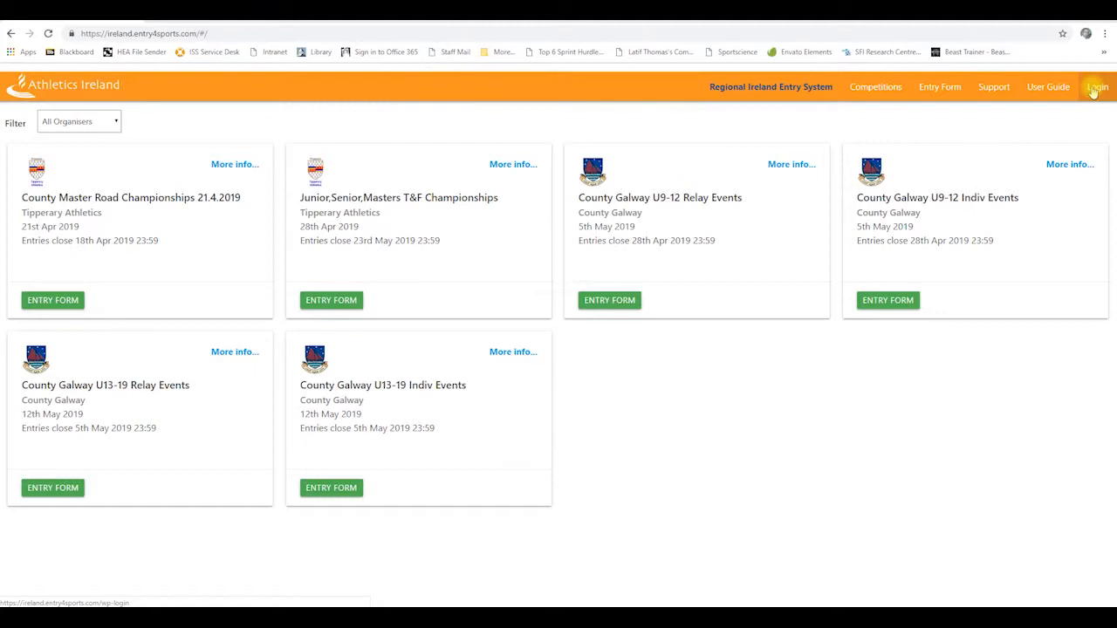
# Log in to the regional entry system with the account credentials already filled in.
pyautogui.click(1096, 88)
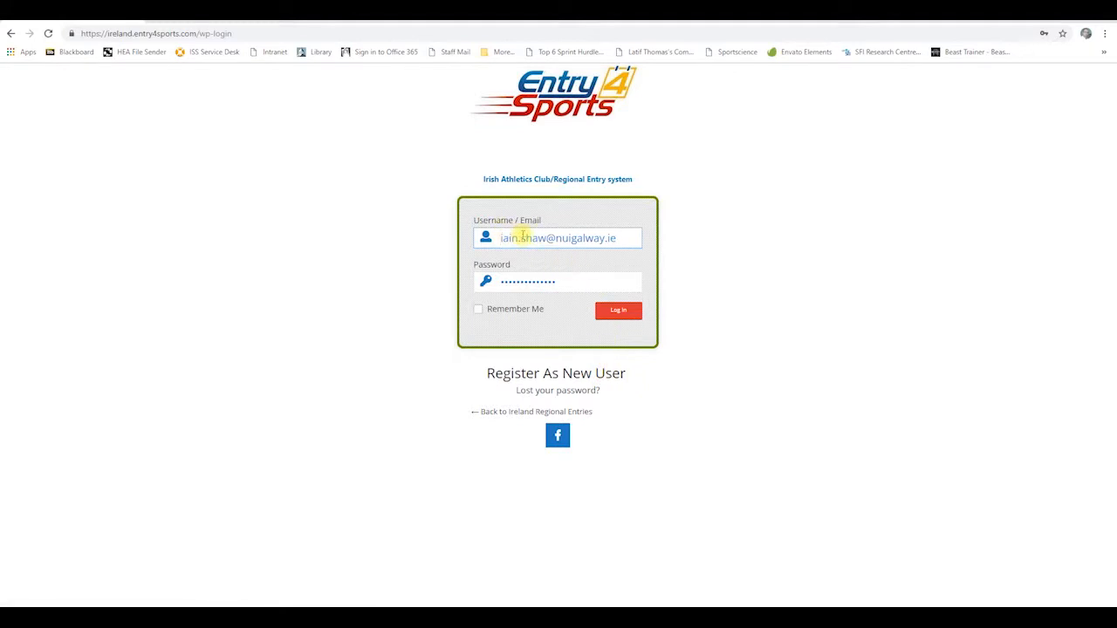
pyautogui.click(617, 314)
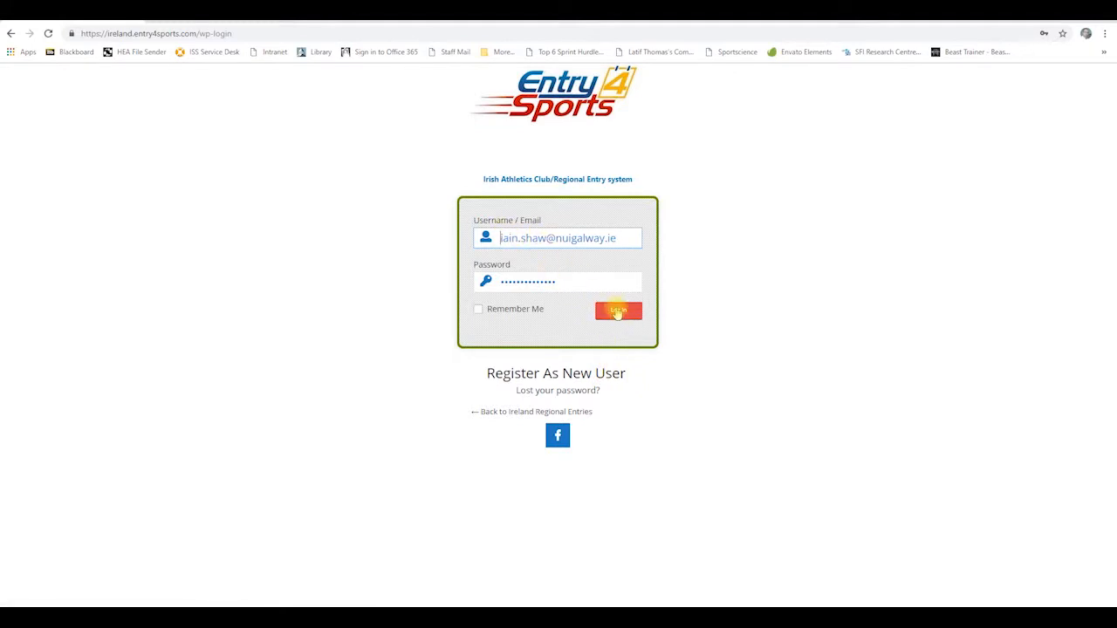
pyautogui.click(617, 312)
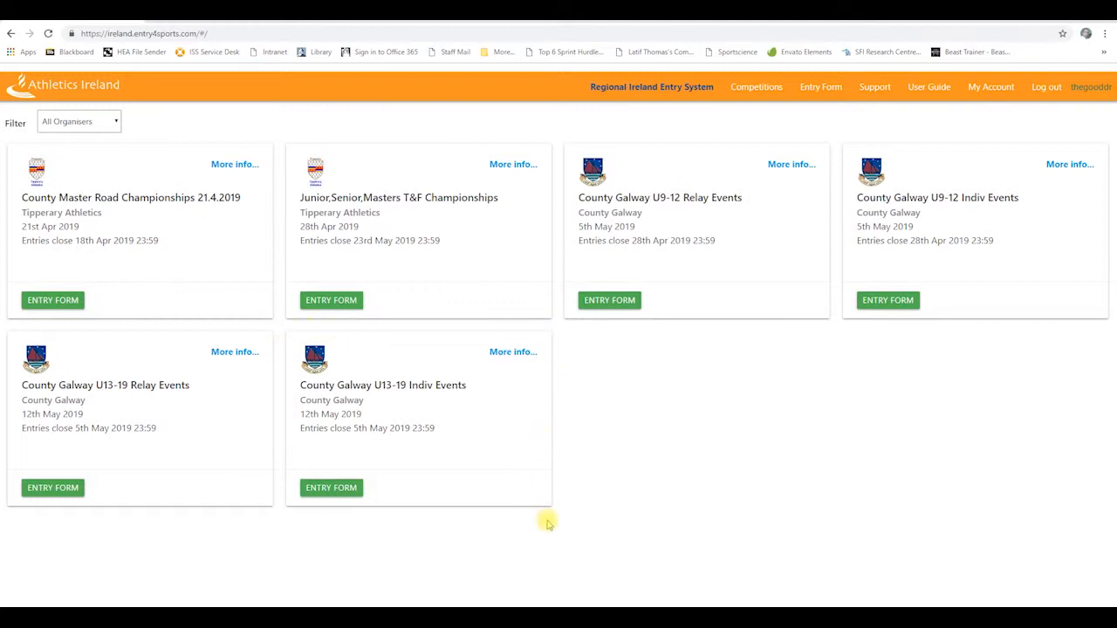
# Open the entry form for County Galway U13-19 Indiv Events and browse the athlete list through its second page.
pyautogui.click(340, 489)
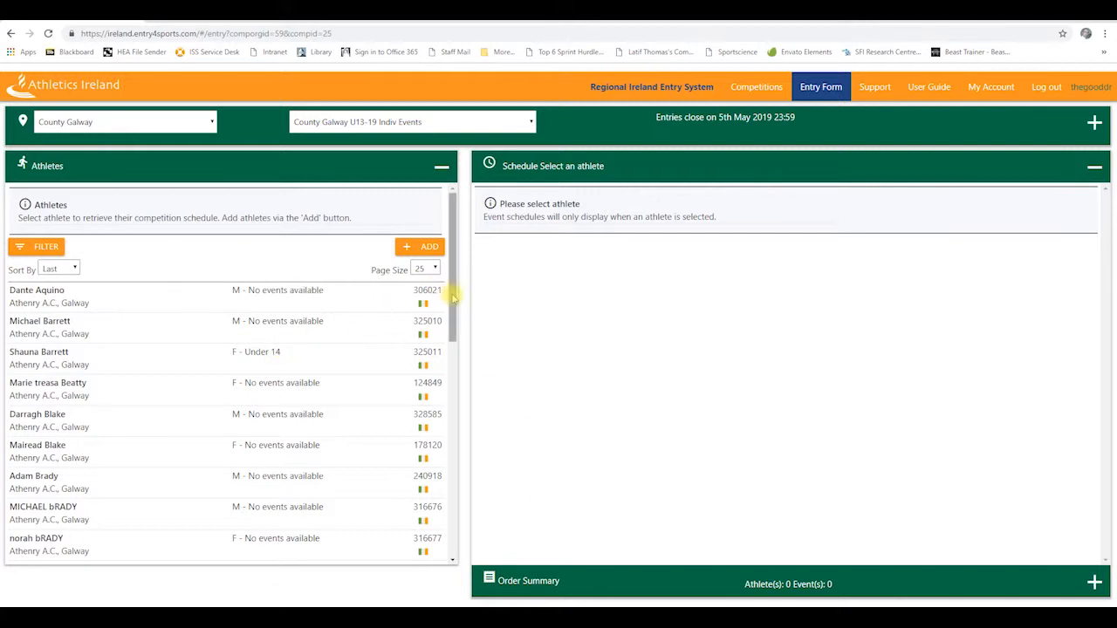
pyautogui.moveTo(453, 298); pyautogui.dragTo(455, 534)
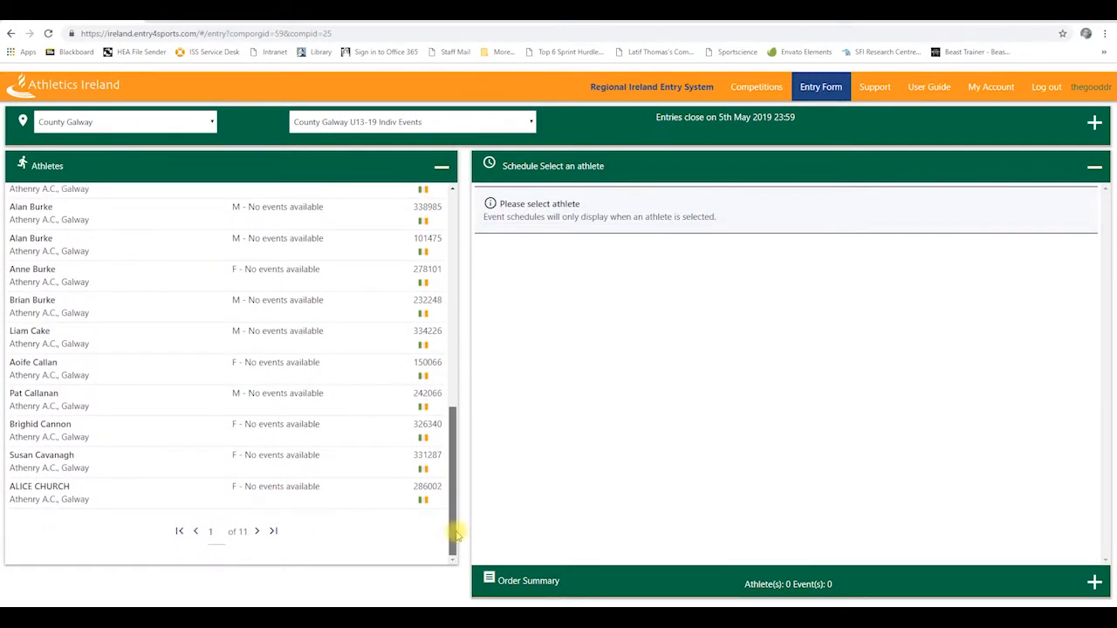
pyautogui.click(257, 532)
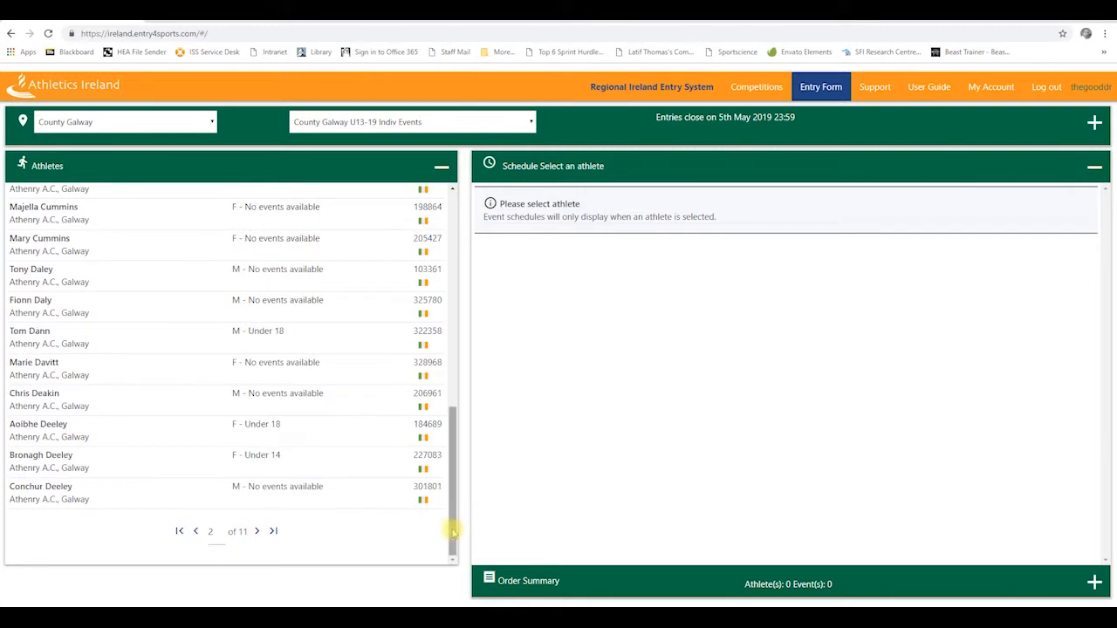
pyautogui.moveTo(451, 528); pyautogui.dragTo(468, 304)
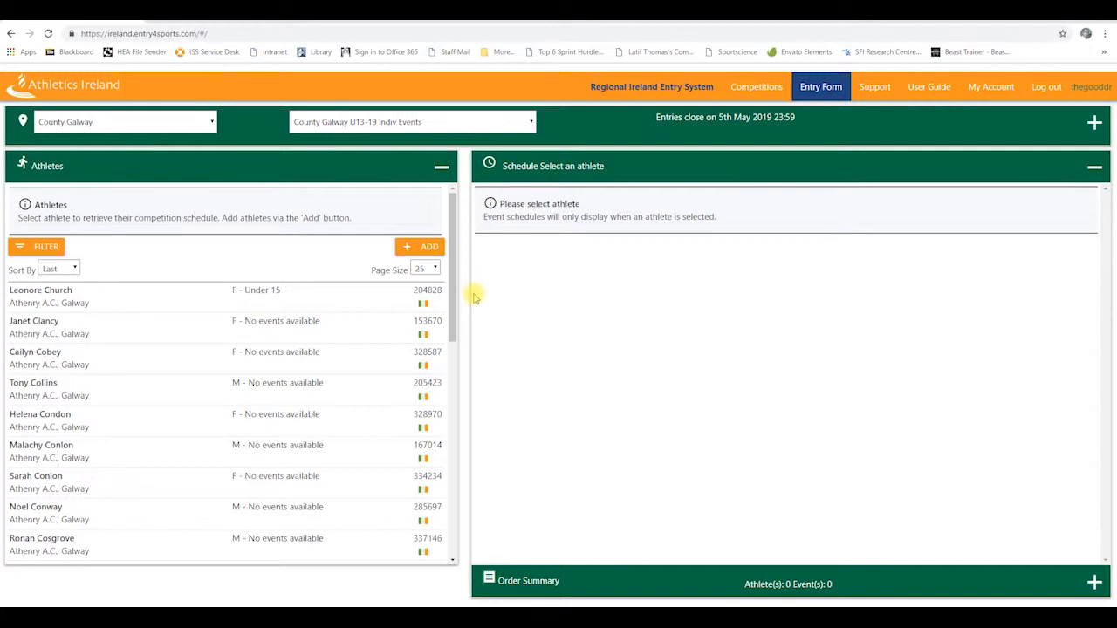
# Filter the athlete list by the Under 13 age group and view the filtered athletes through to the end.
pyautogui.click(45, 247)
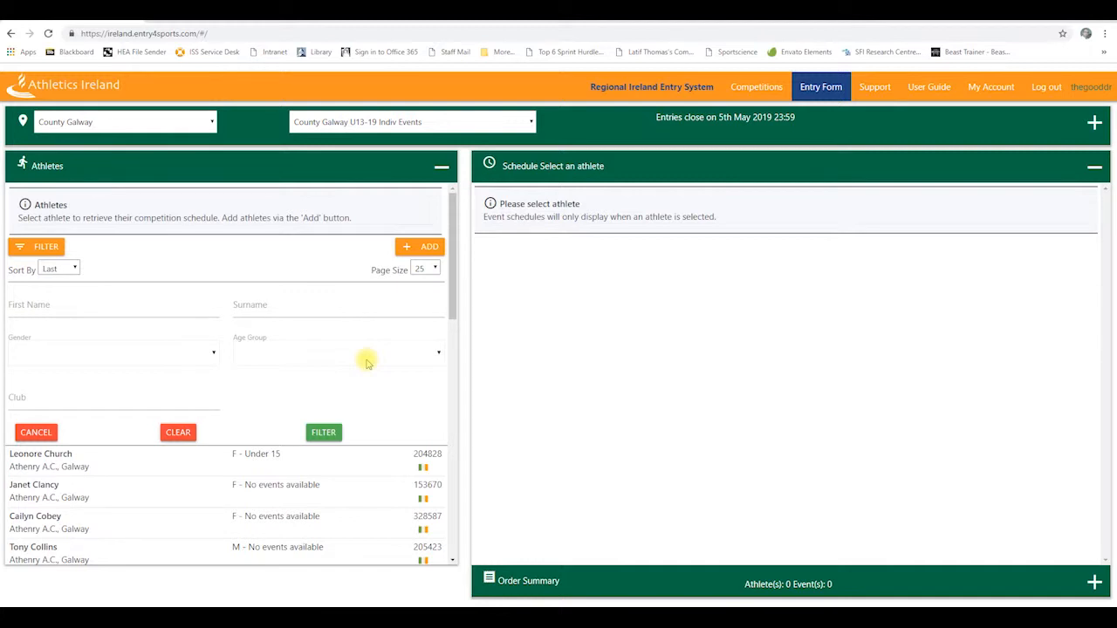
pyautogui.click(439, 355)
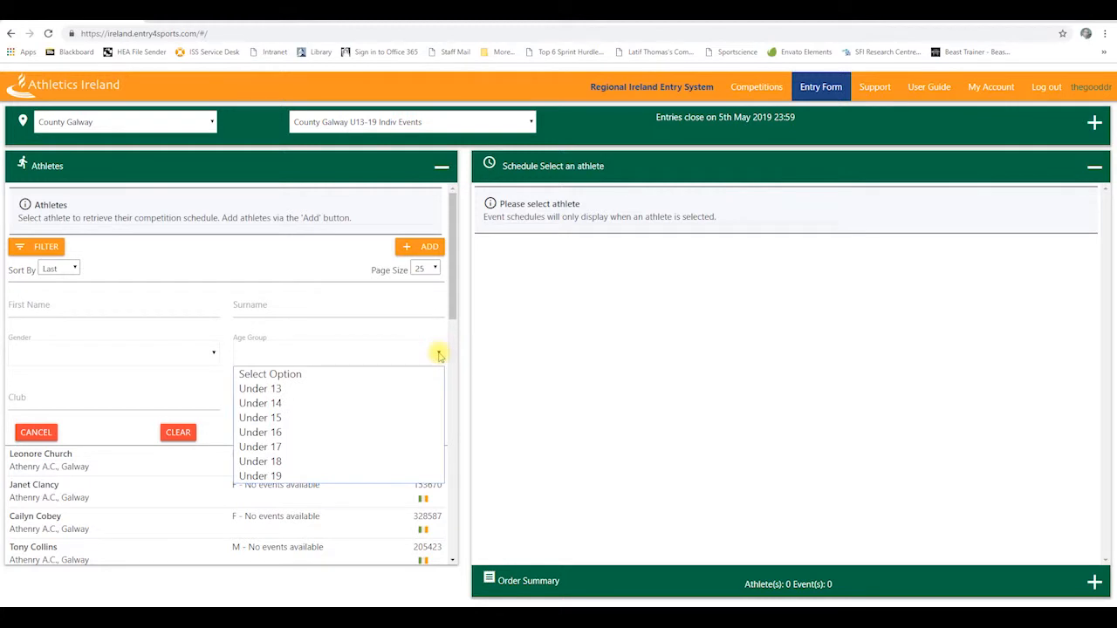
pyautogui.click(411, 389)
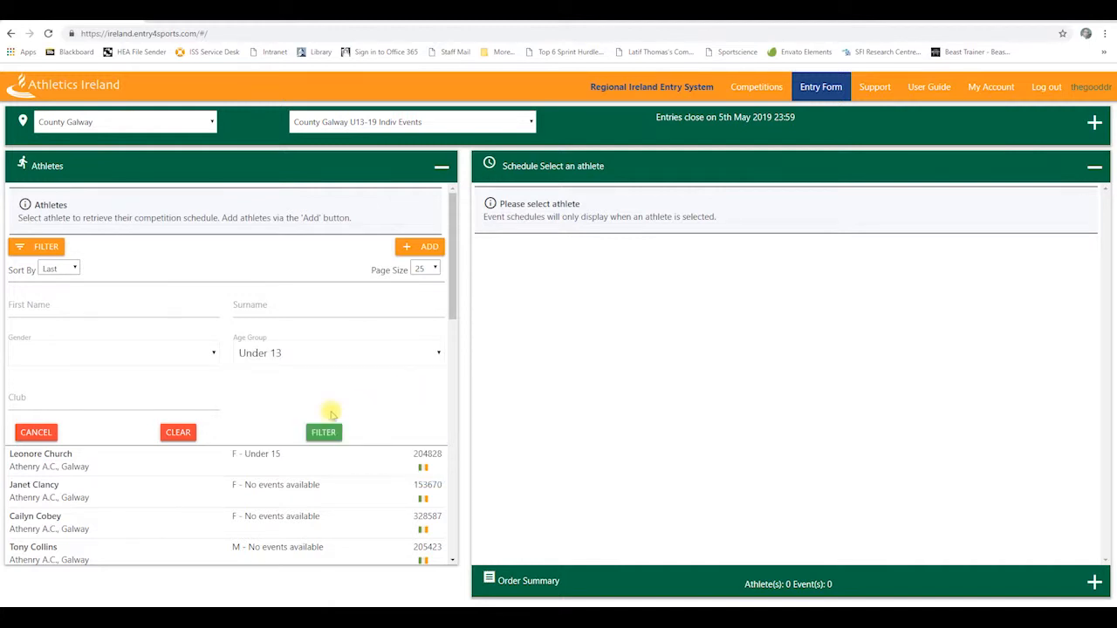
pyautogui.click(323, 432)
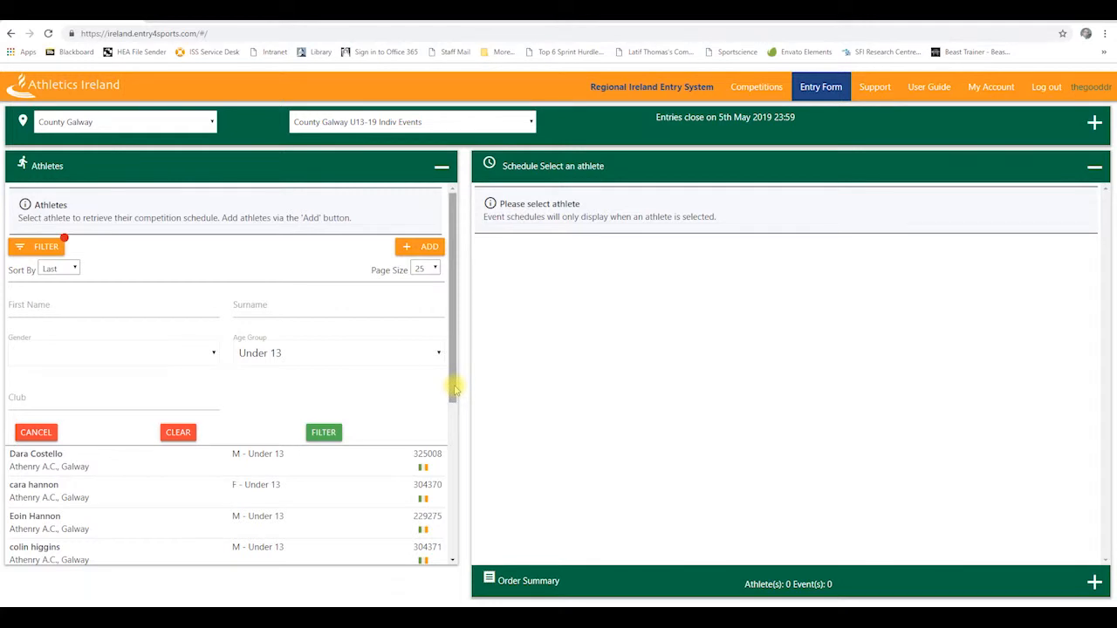
pyautogui.moveTo(452, 388); pyautogui.dragTo(443, 543)
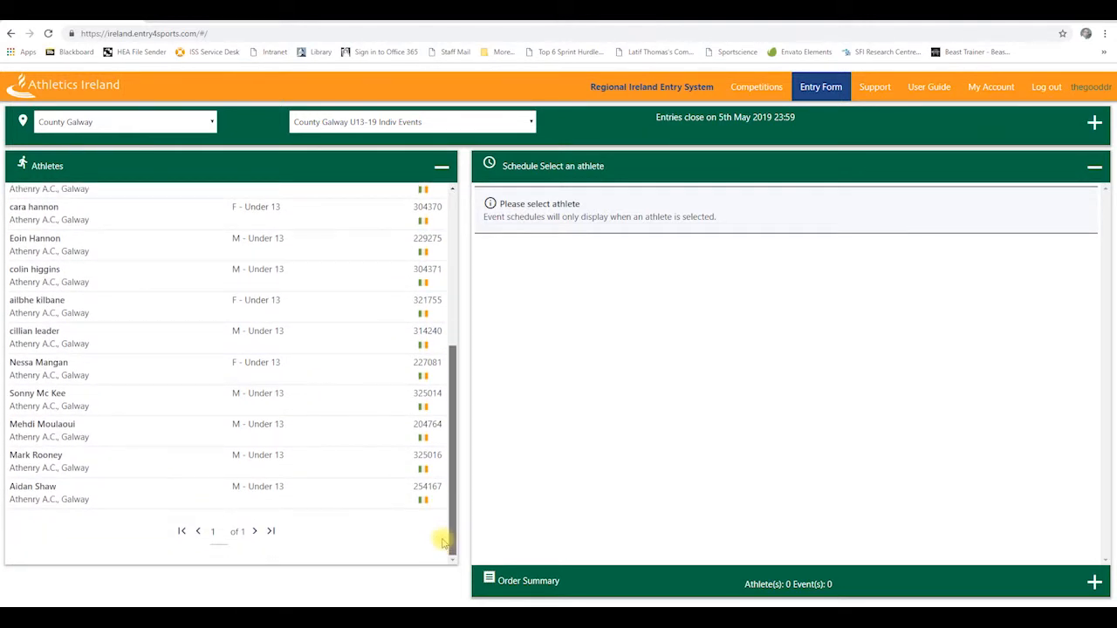
# Enter the last listed Under 13 male athlete in the 60m Hurdles and Shotput, adding and removing the 80m as a third event.
pyautogui.click(37, 493)
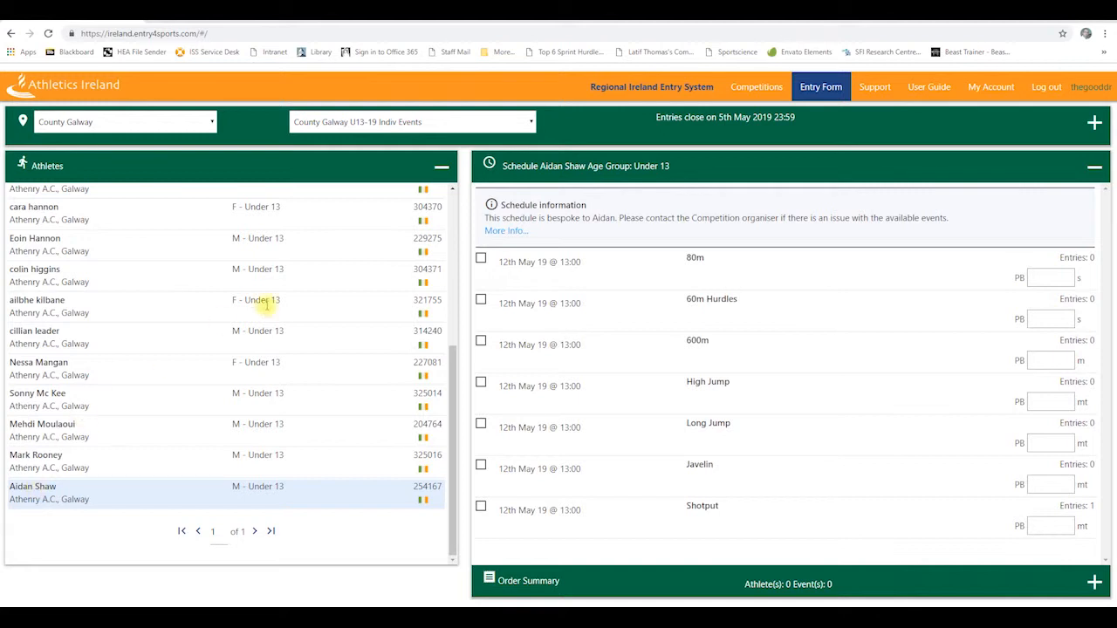
pyautogui.click(481, 300)
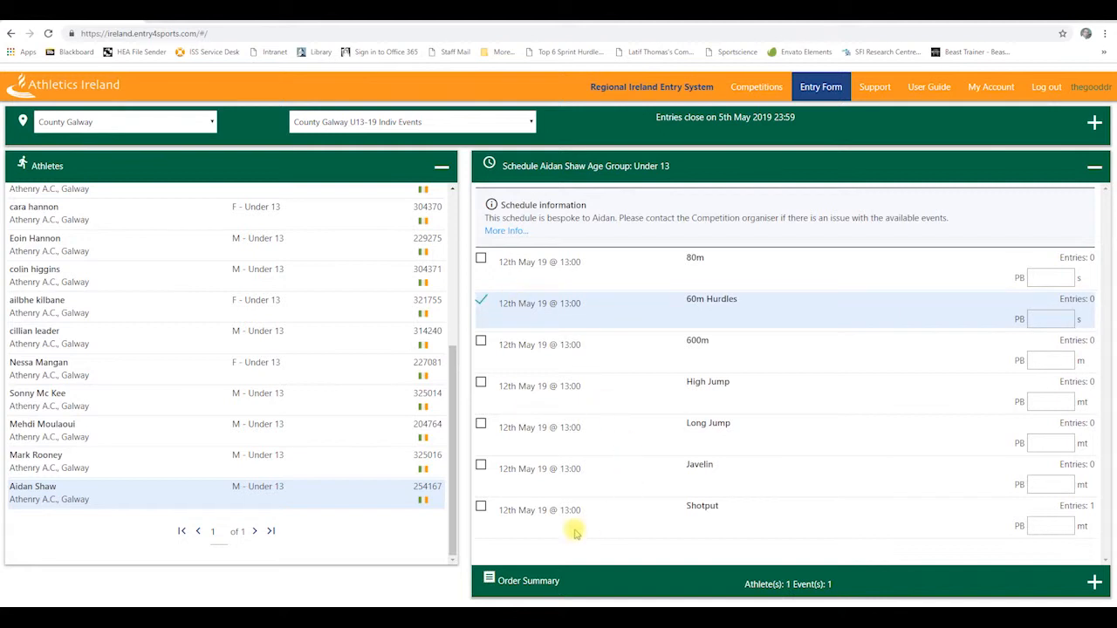
pyautogui.click(481, 508)
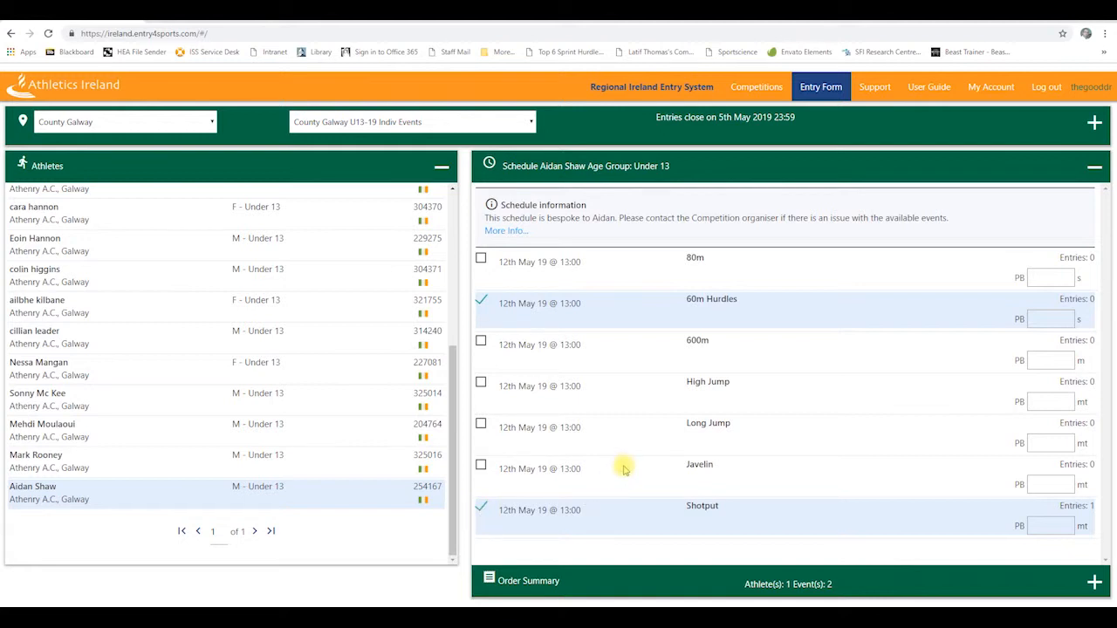
pyautogui.click(481, 261)
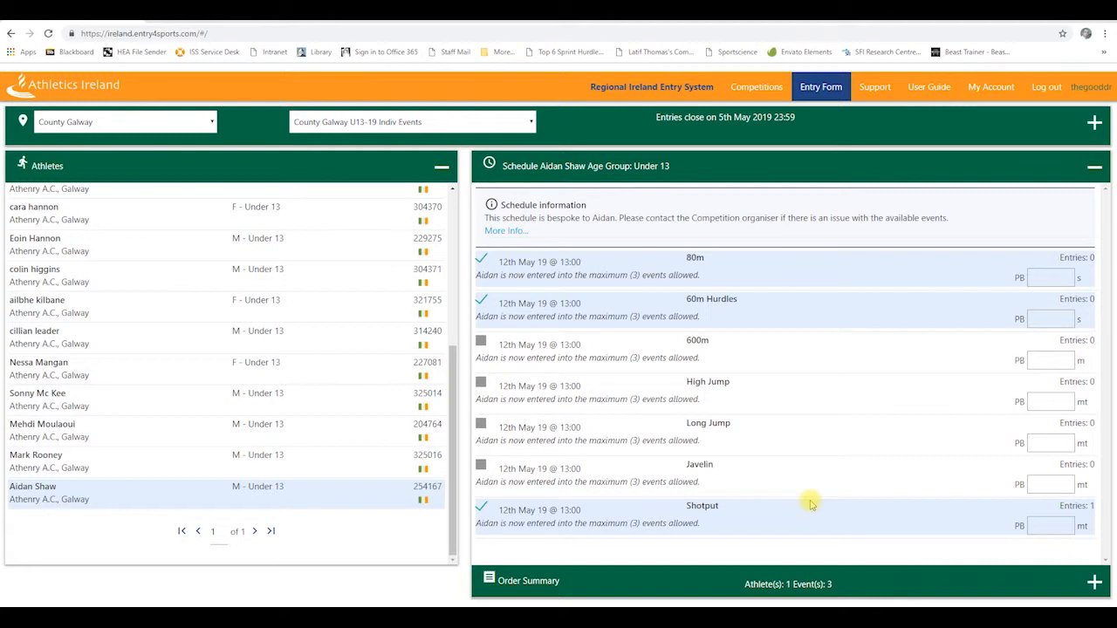
pyautogui.click(481, 260)
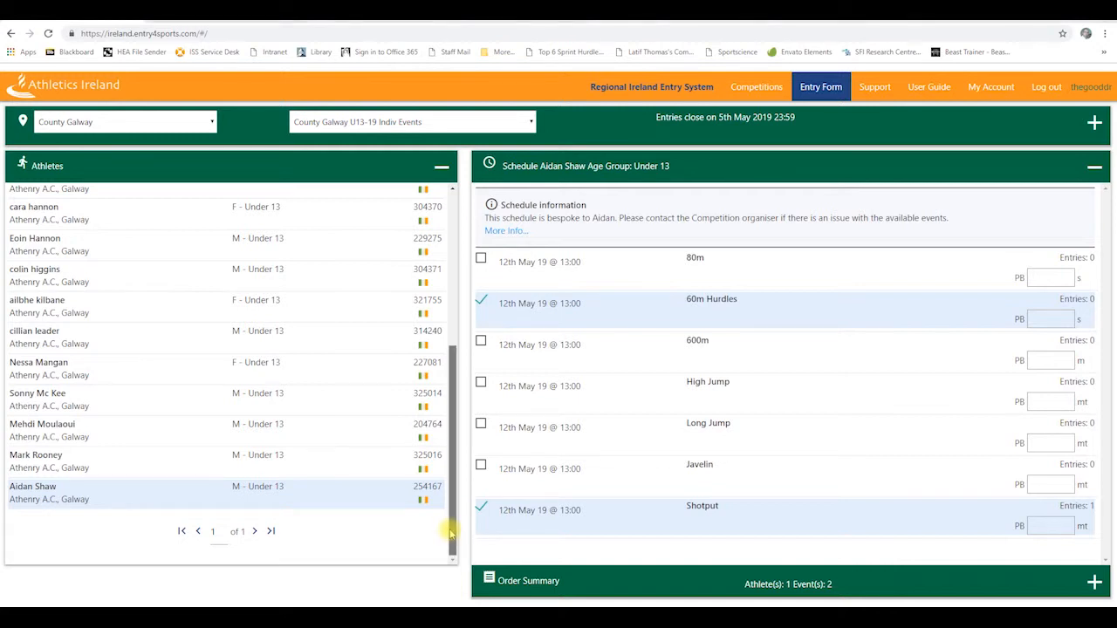
# Change the athlete list filter to the Under 14 age group and view the filtered athletes.
pyautogui.moveTo(451, 523); pyautogui.dragTo(428, 394)
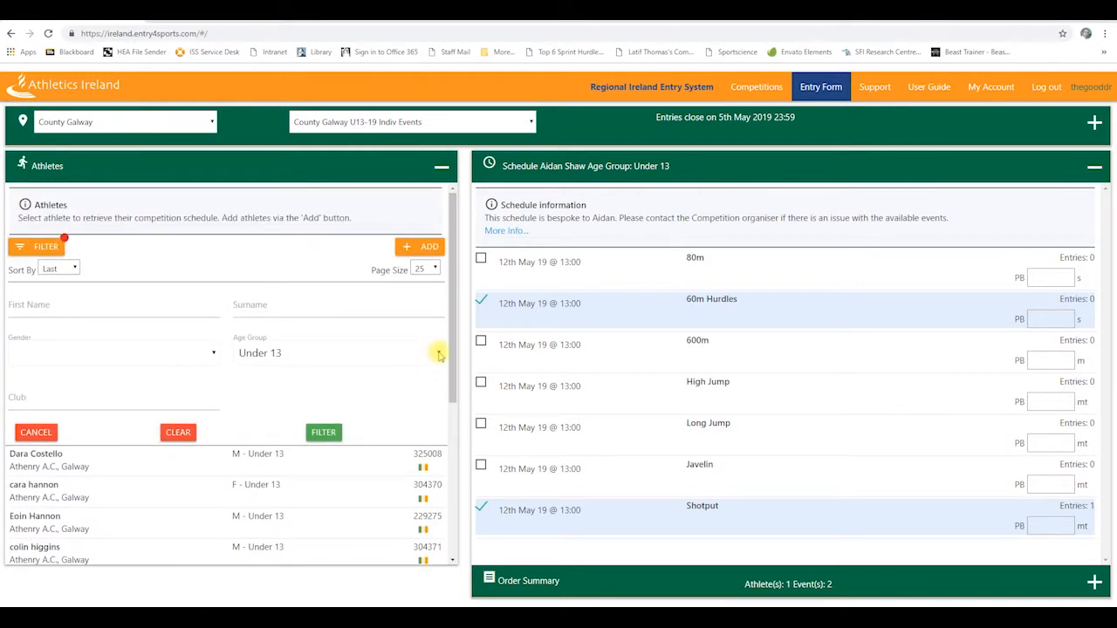
pyautogui.click(436, 353)
pyautogui.click(423, 406)
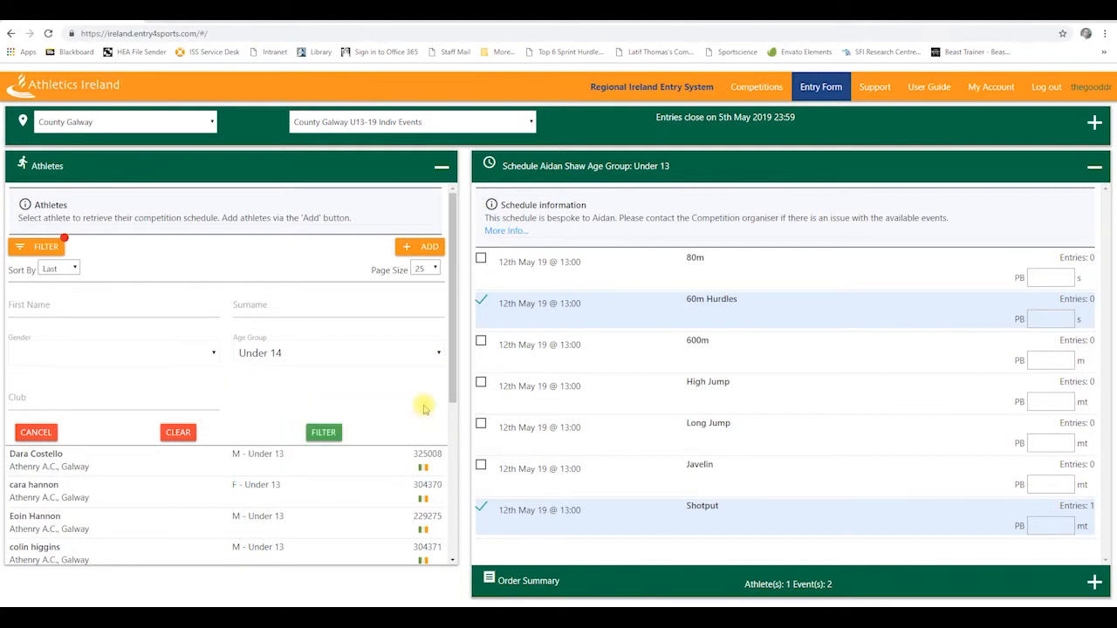
pyautogui.click(323, 433)
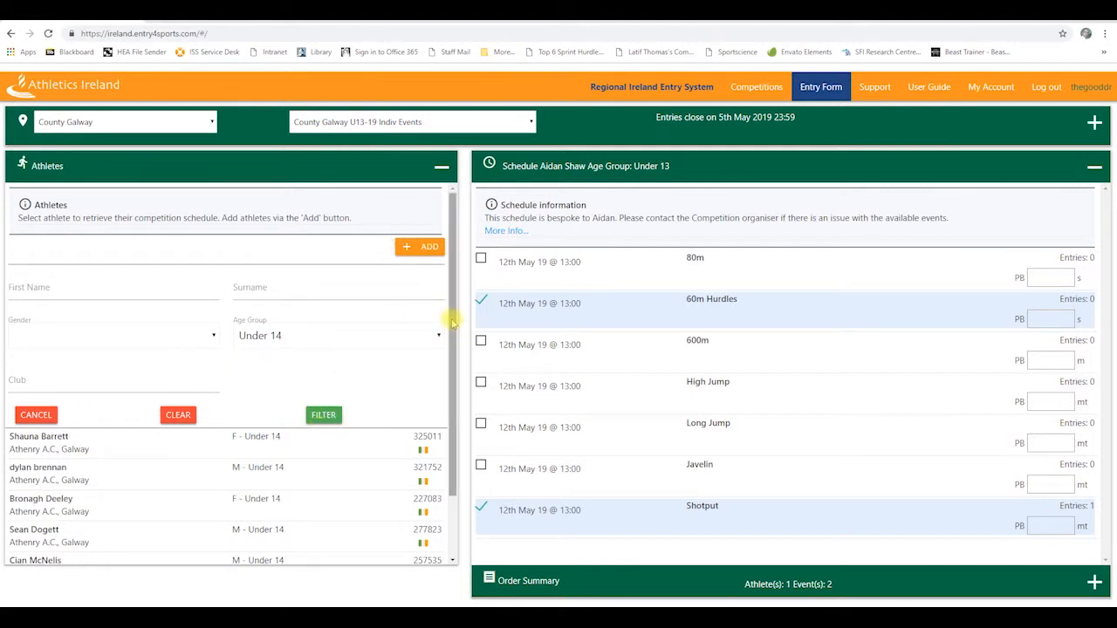
pyautogui.moveTo(455, 311); pyautogui.dragTo(453, 405)
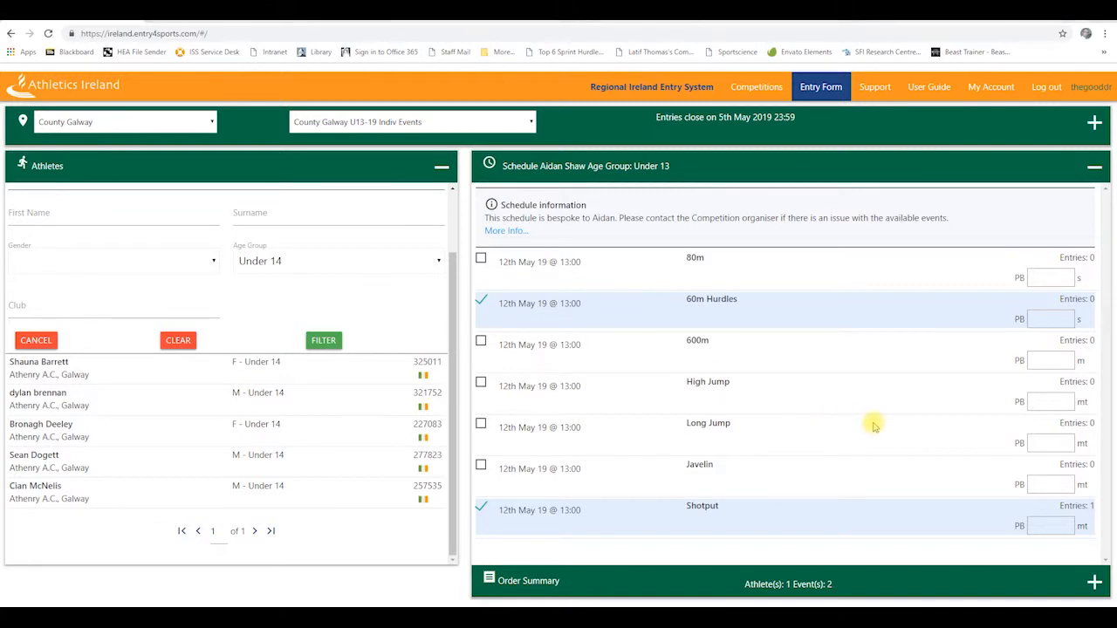
# Agree to the non-refundable fee terms in the order summary and add the entries to the basket.
pyautogui.click(1095, 582)
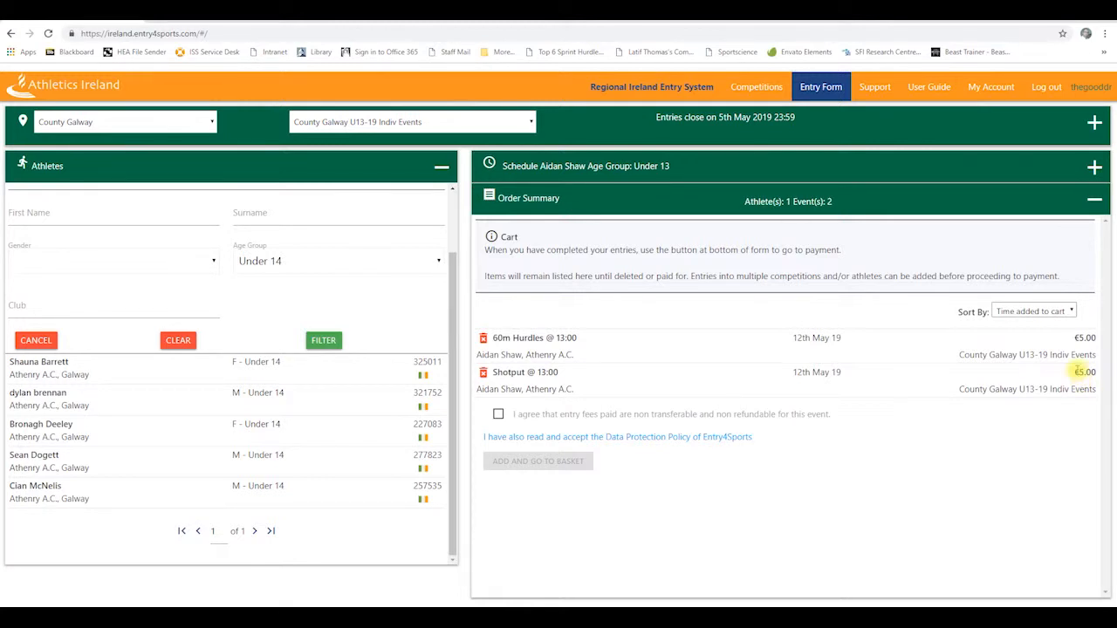
pyautogui.click(498, 416)
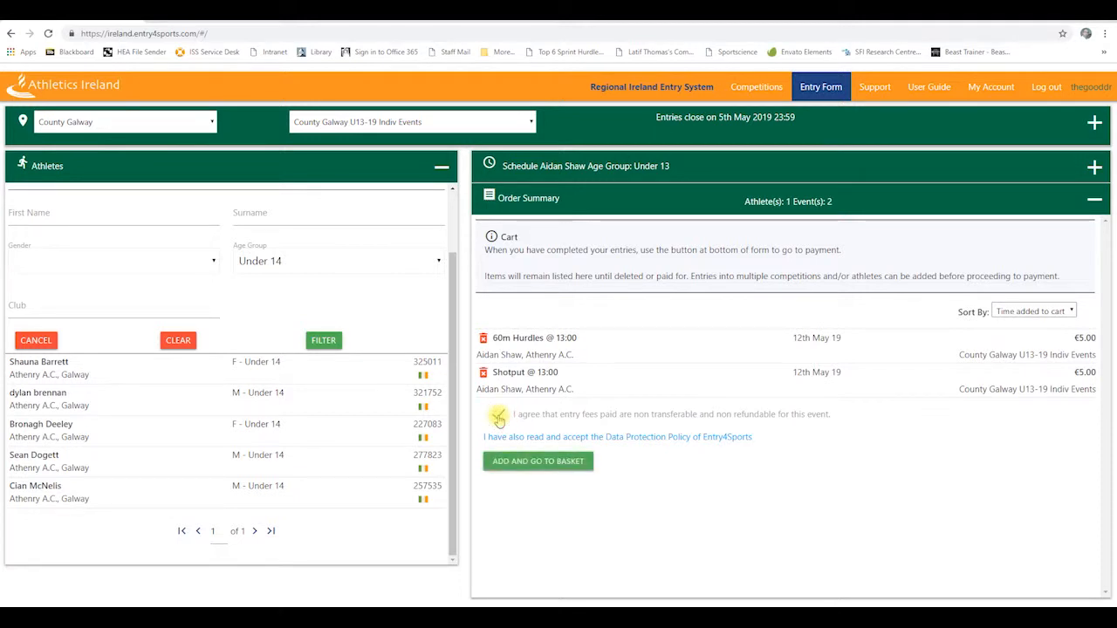
pyautogui.click(538, 467)
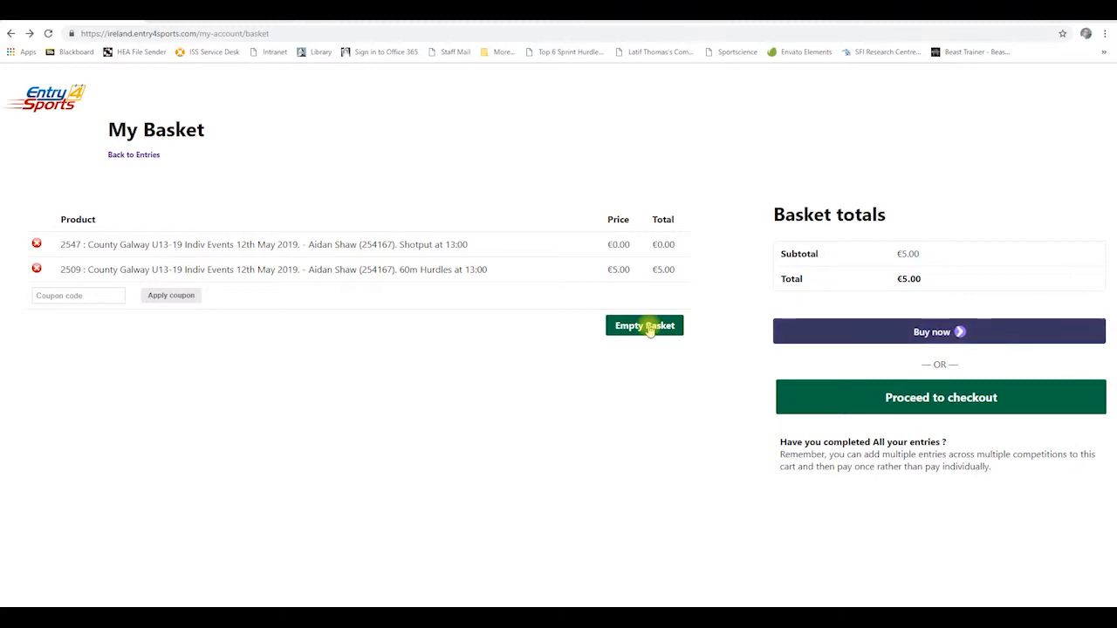
# Check out the basket and place the order using credit or debit card payment.
pyautogui.click(932, 404)
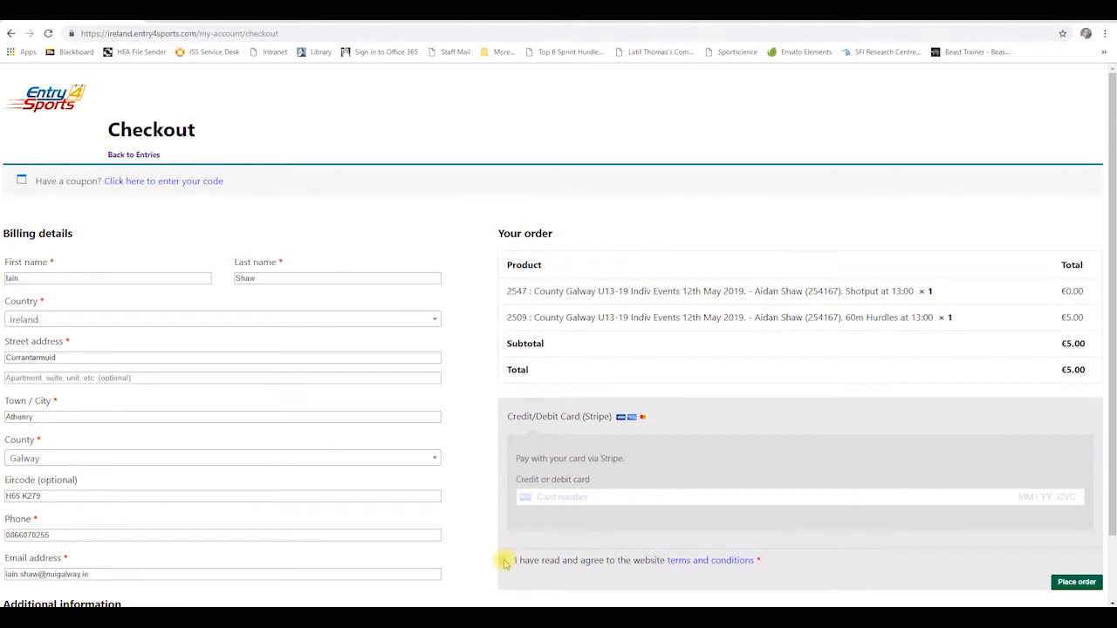
pyautogui.click(1084, 589)
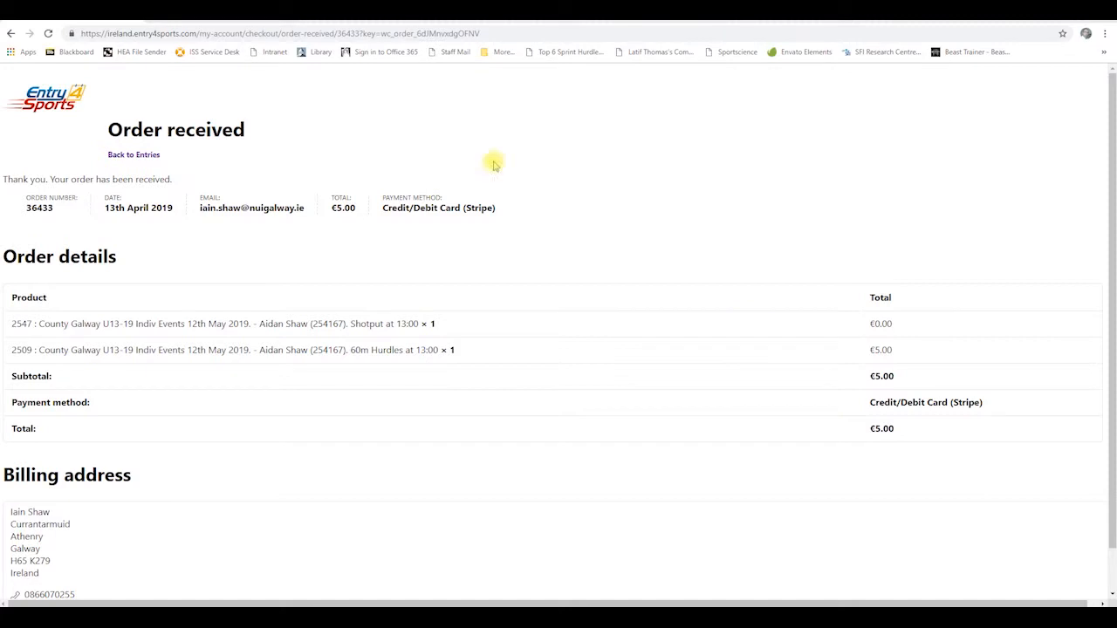
# Return to the entries and select County Galway as organiser with County Galway U13-19 Indiv Events as competition.
pyautogui.click(147, 157)
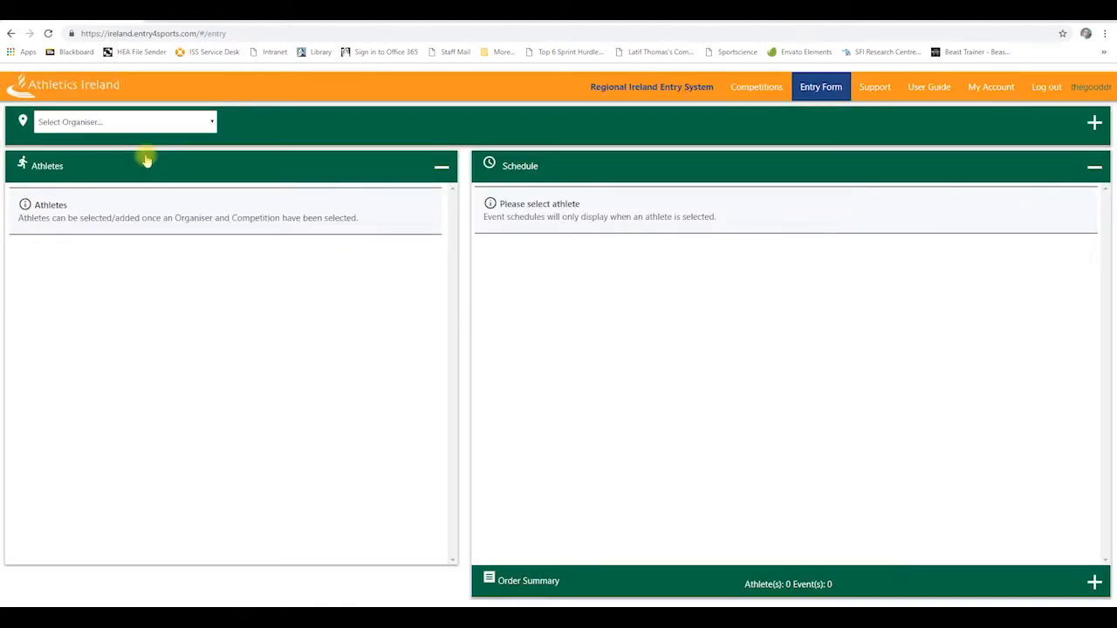
pyautogui.click(211, 124)
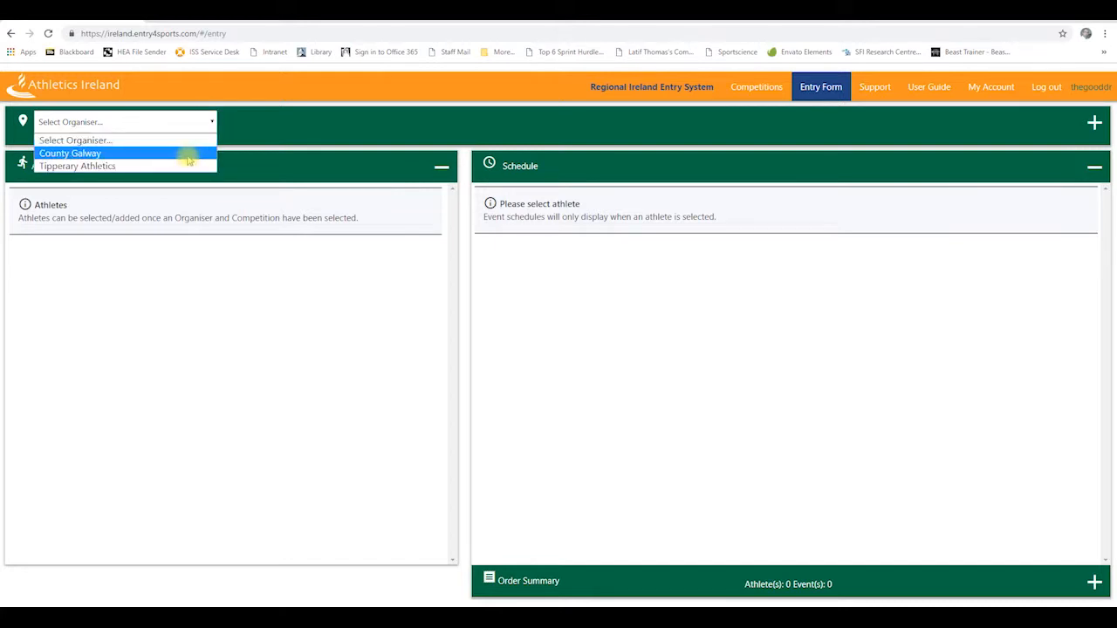
pyautogui.click(188, 155)
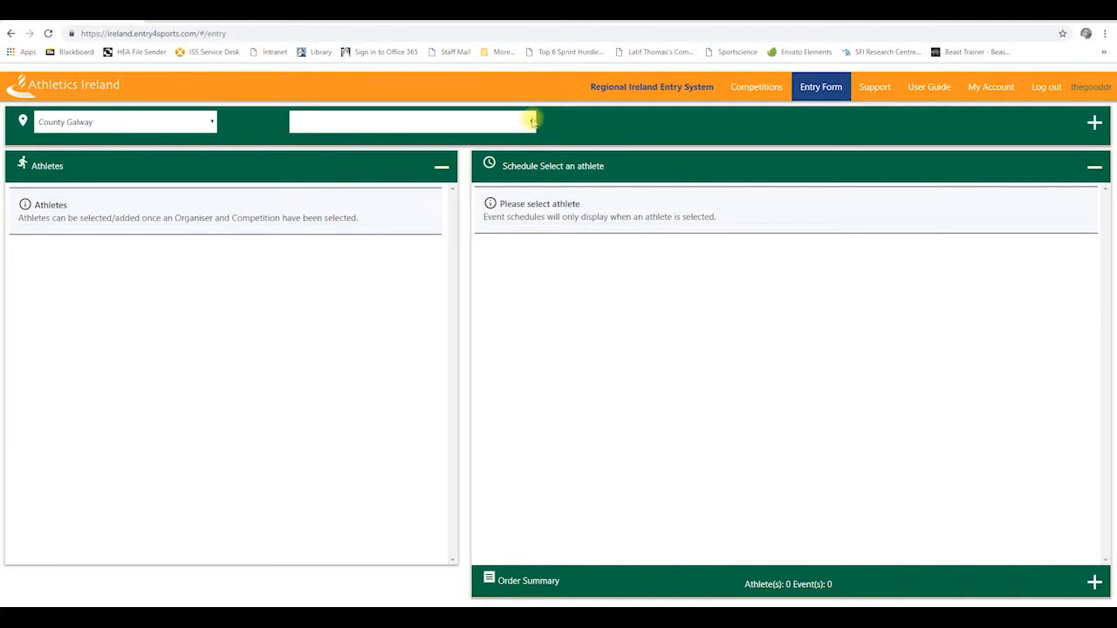
pyautogui.click(531, 122)
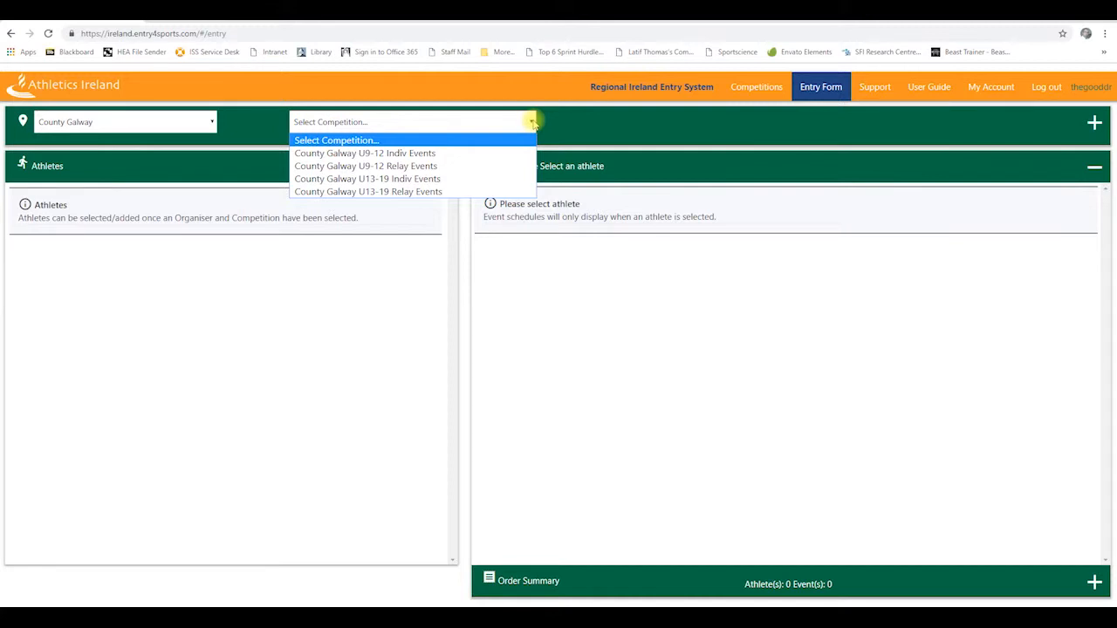
pyautogui.click(505, 181)
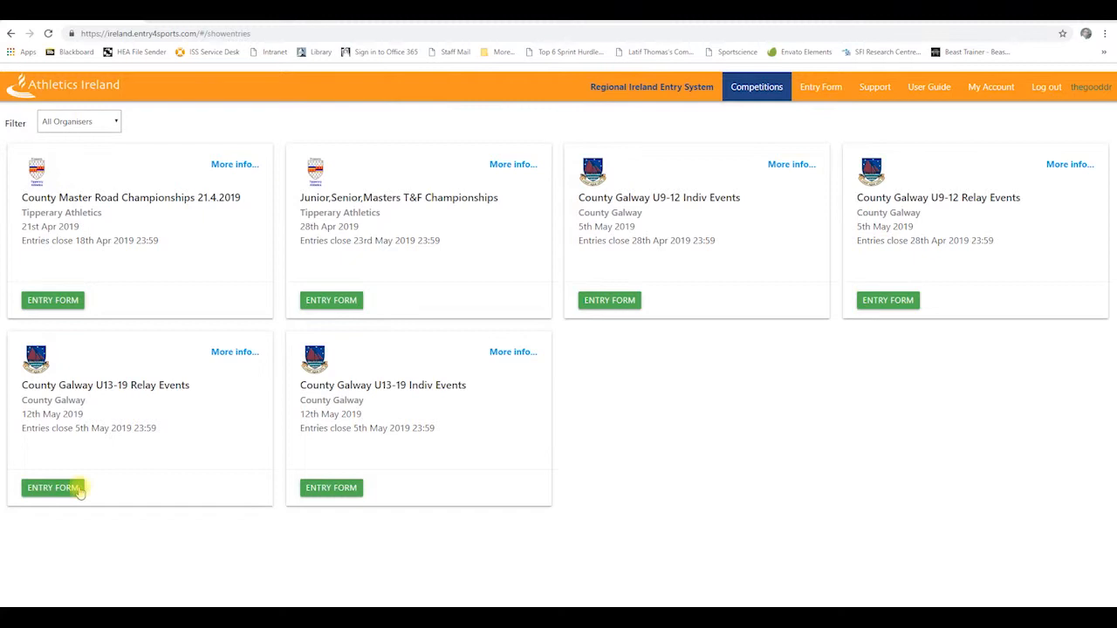
# Open the County Galway U13-19 Relay Events entry form and start a new team for the 4 x 100 U13 Male event.
pyautogui.click(53, 487)
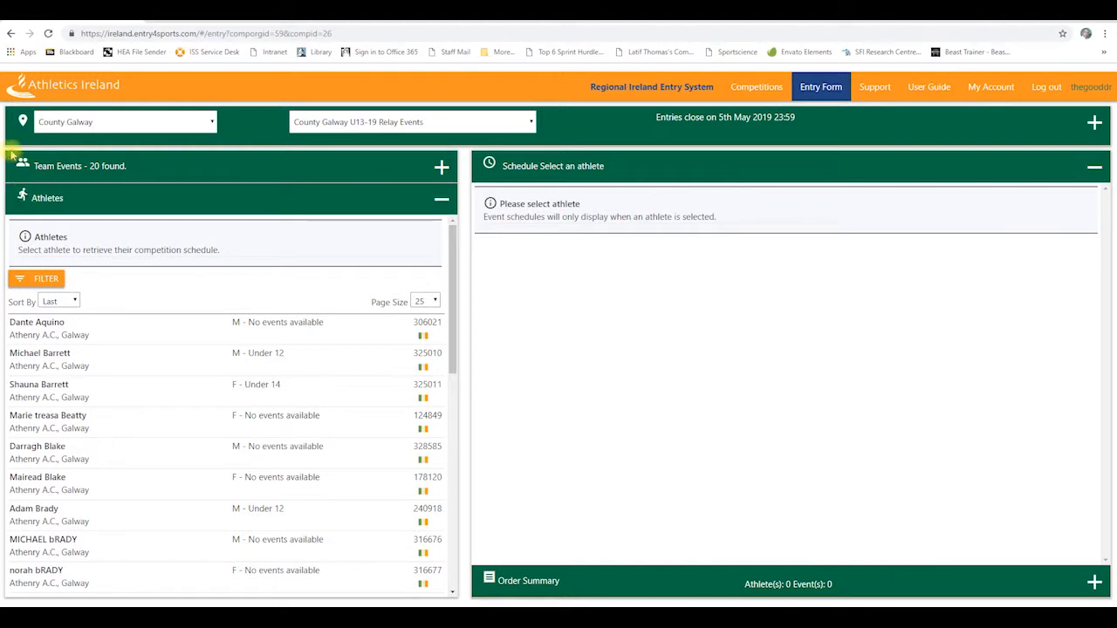
pyautogui.click(441, 166)
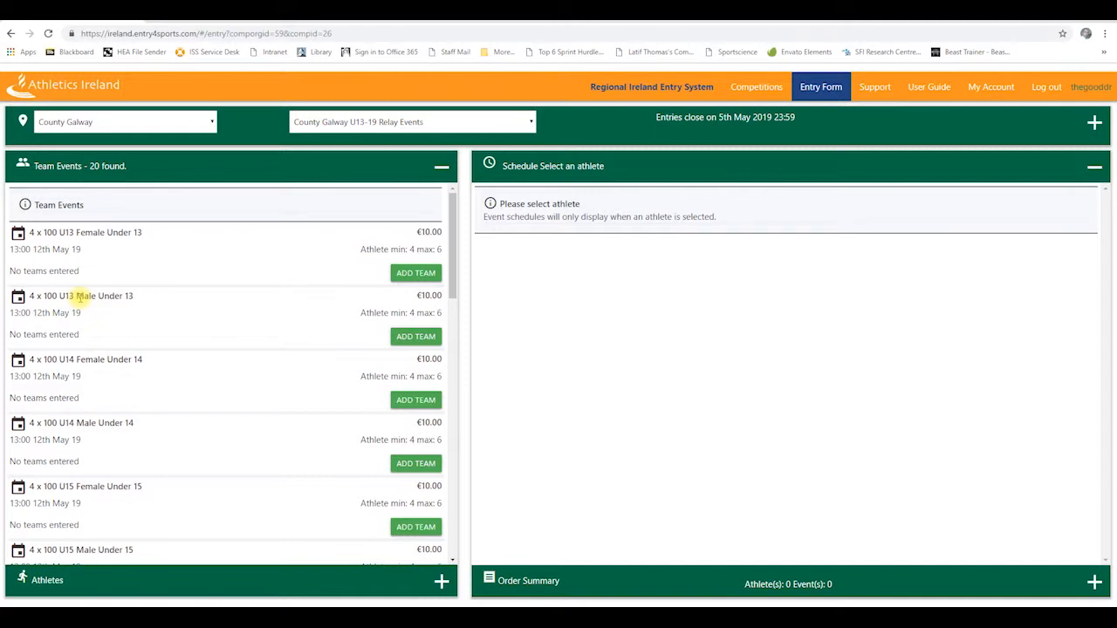
pyautogui.click(416, 337)
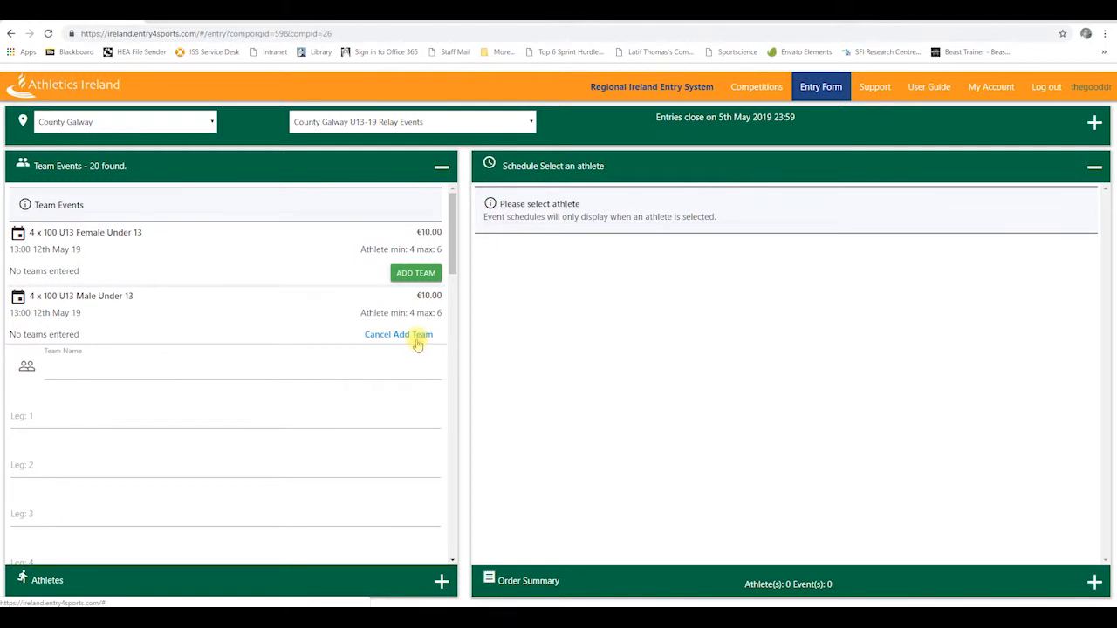
# Assign club athletes to legs 1 and 2 of the U13 Male relay team, finding each by first name.
pyautogui.moveTo(452, 262)
pyautogui.mouseDown()
pyautogui.moveTo(460, 308)
pyautogui.moveTo(459, 281)
pyautogui.mouseUp()
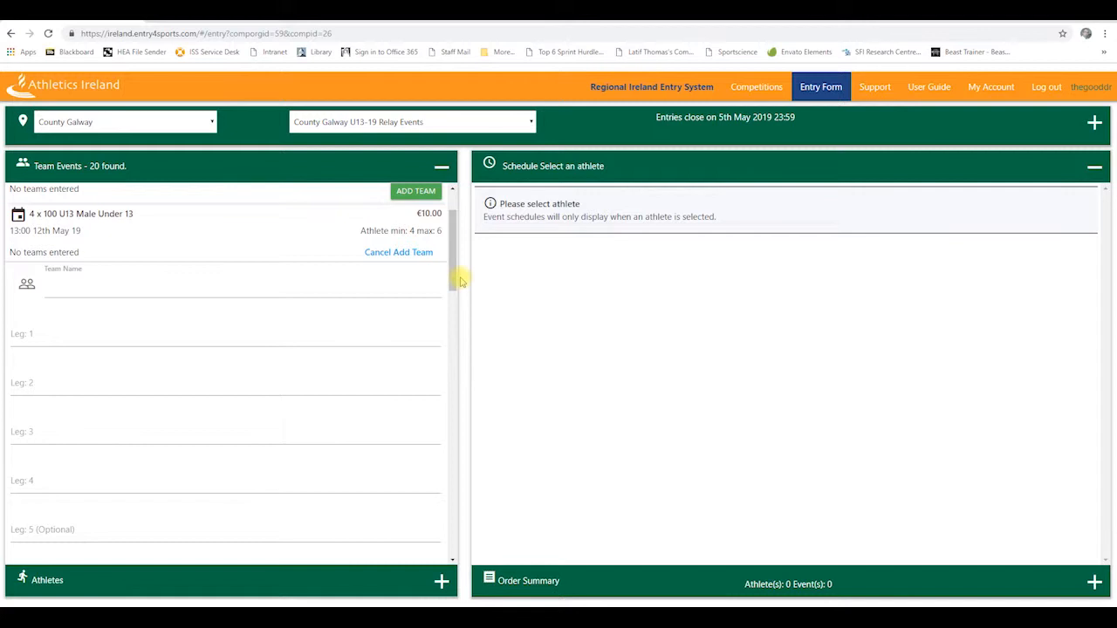
pyautogui.click(36, 337)
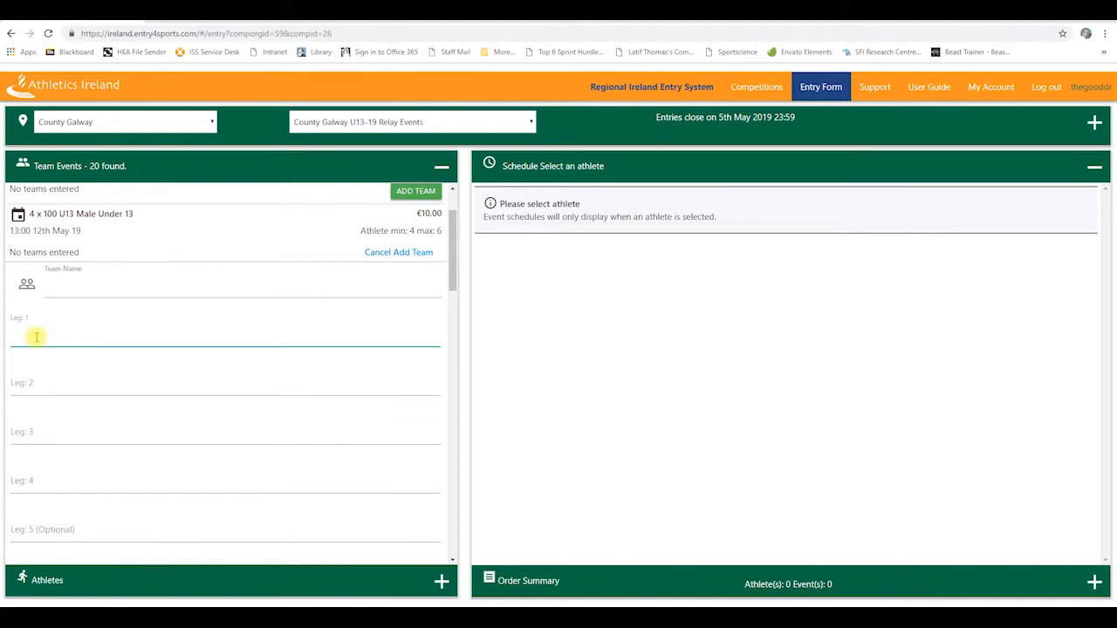
pyautogui.write('So')
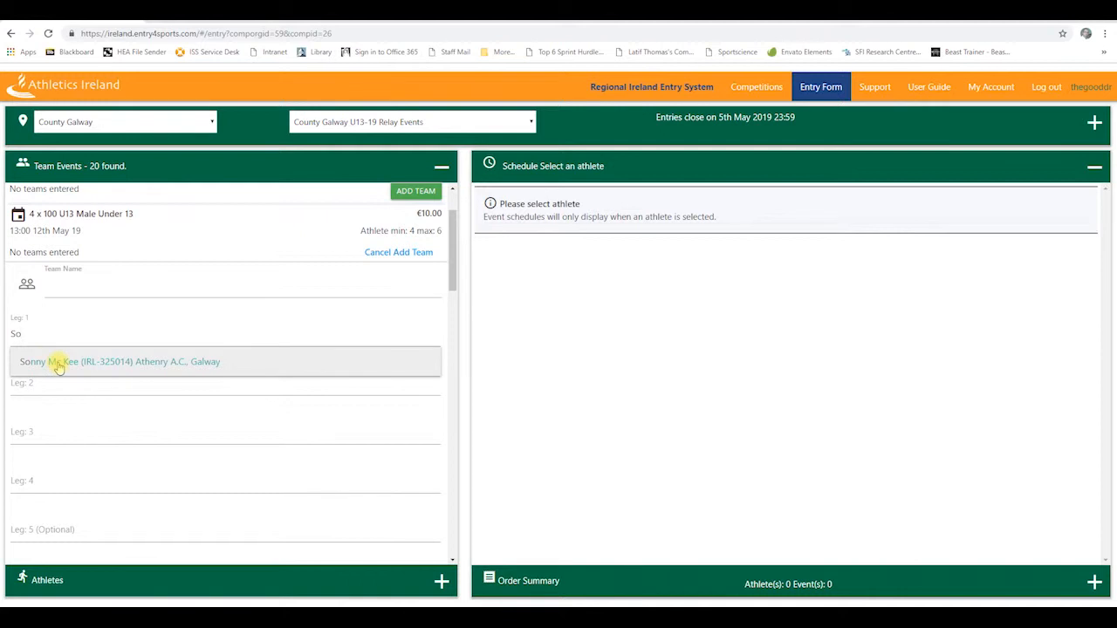
pyautogui.click(58, 365)
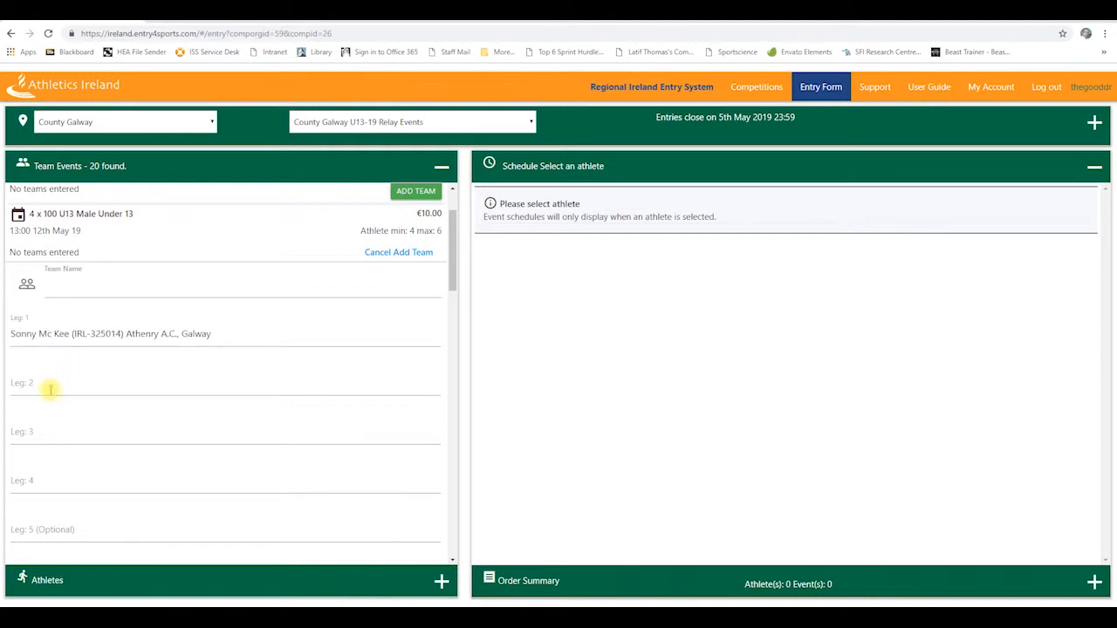
pyautogui.click(50, 390)
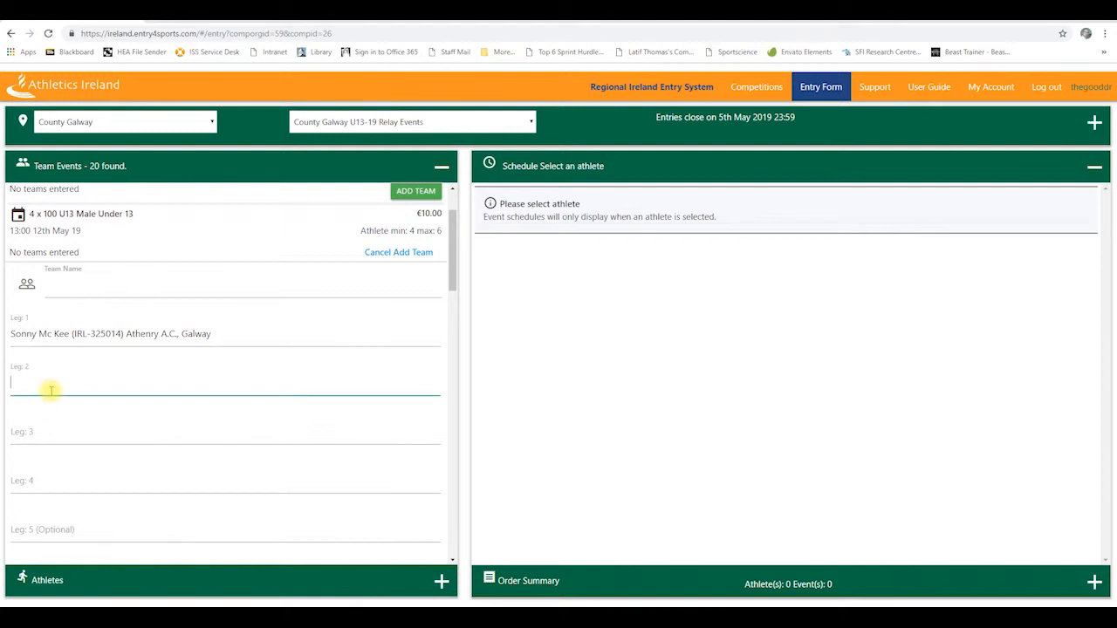
pyautogui.write('Ai')
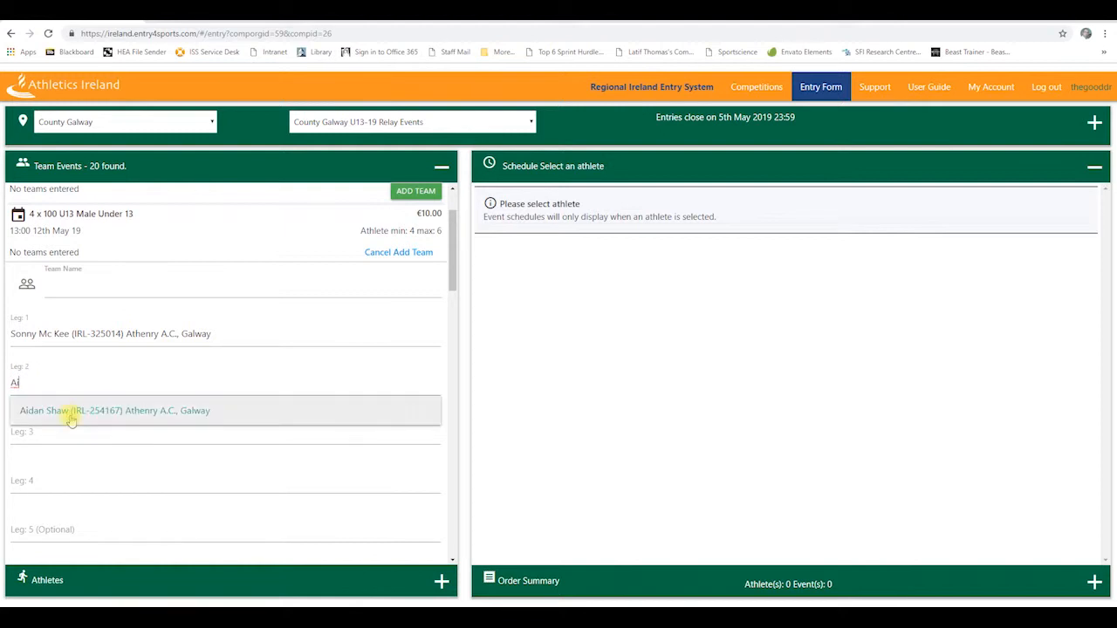
pyautogui.click(68, 414)
# Assign club athletes to legs 3 and 4 of the U13 Male relay team, finding each by first name.
pyautogui.click(68, 434)
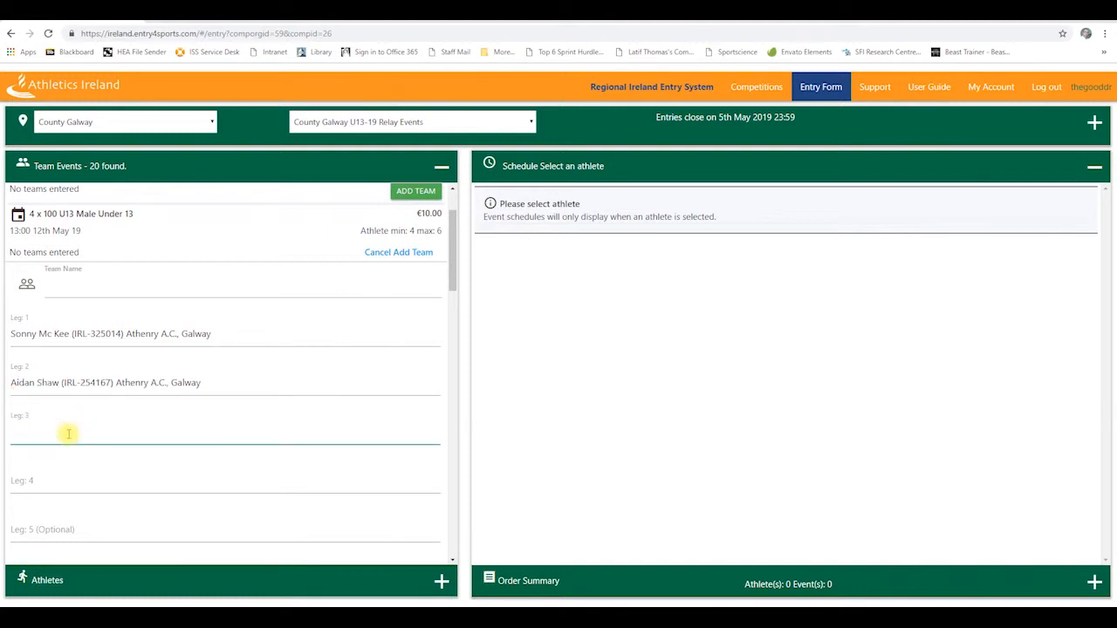
pyautogui.write('Eoi')
pyautogui.click(132, 464)
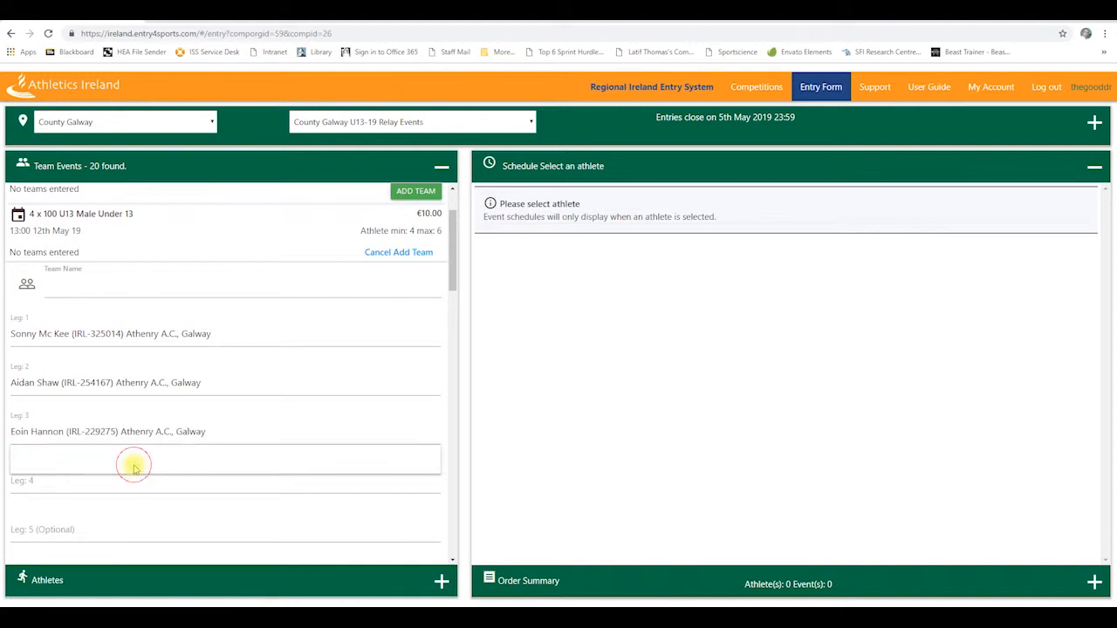
pyautogui.click(107, 480)
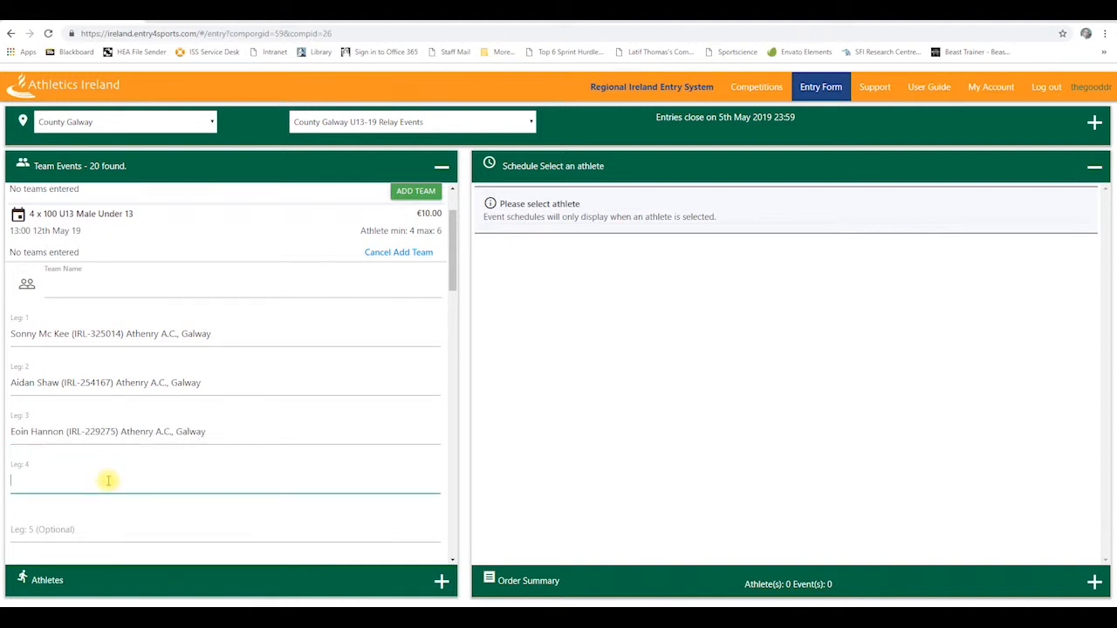
pyautogui.write('Dar')
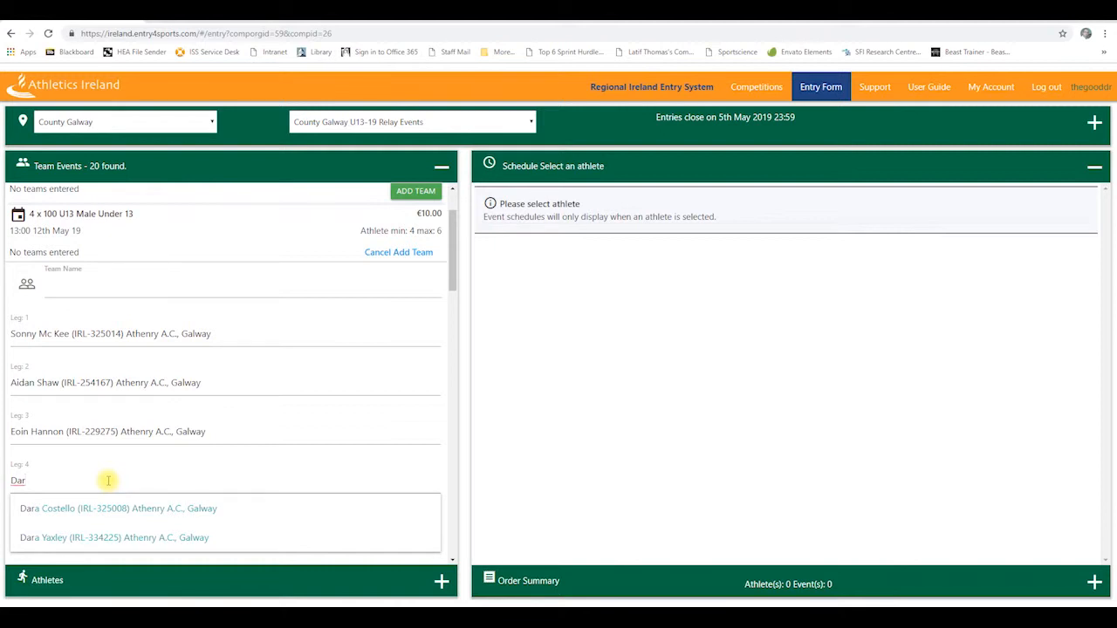
pyautogui.click(140, 513)
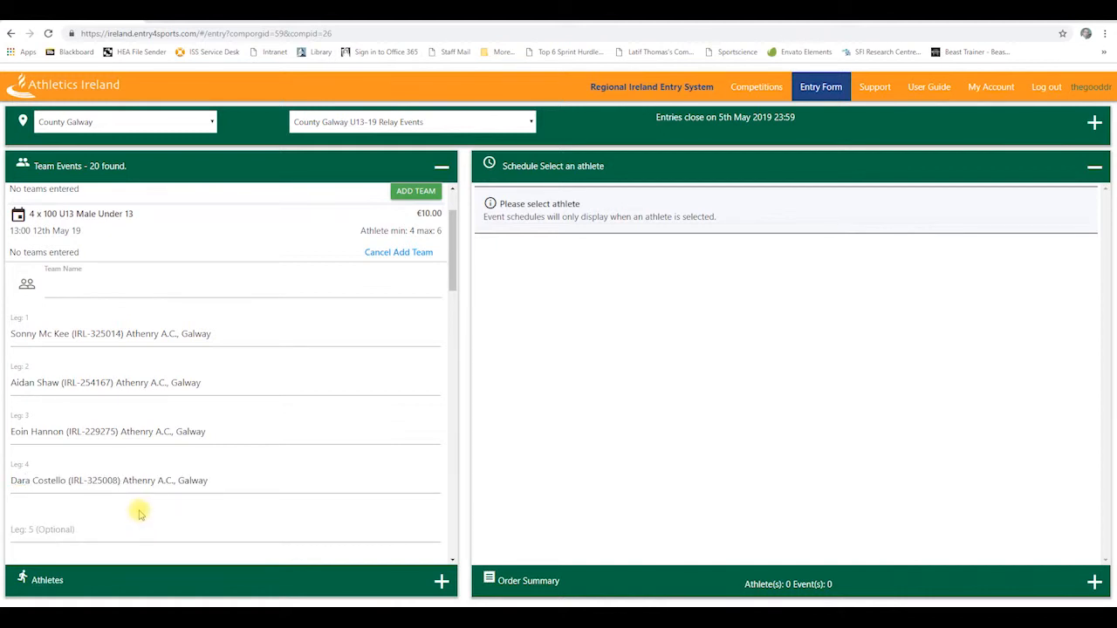
# Name the team "AthenryAC U13Boys Relay Team 1" and submit it with both optional legs left empty.
pyautogui.scroll(-2, 140, 513)
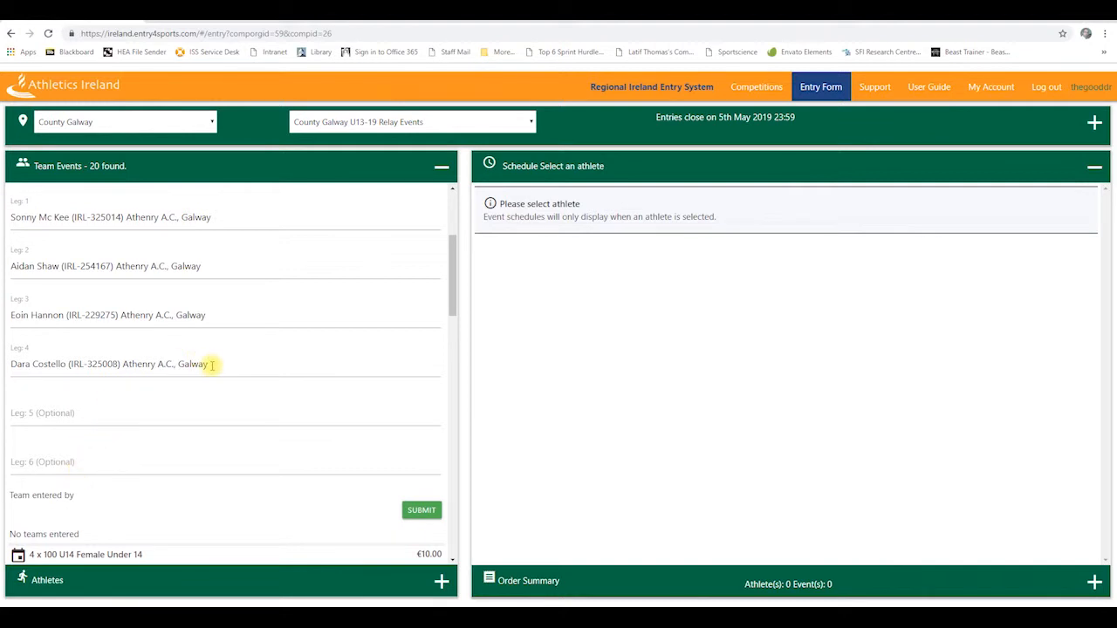
pyautogui.scroll(2, 211, 365)
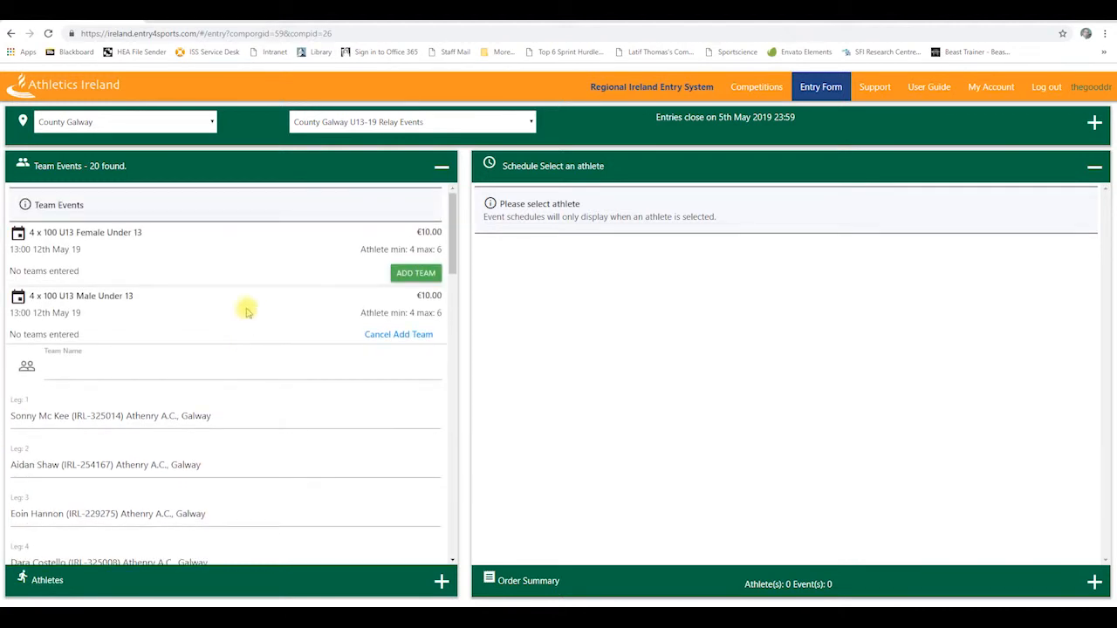
pyautogui.click(79, 374)
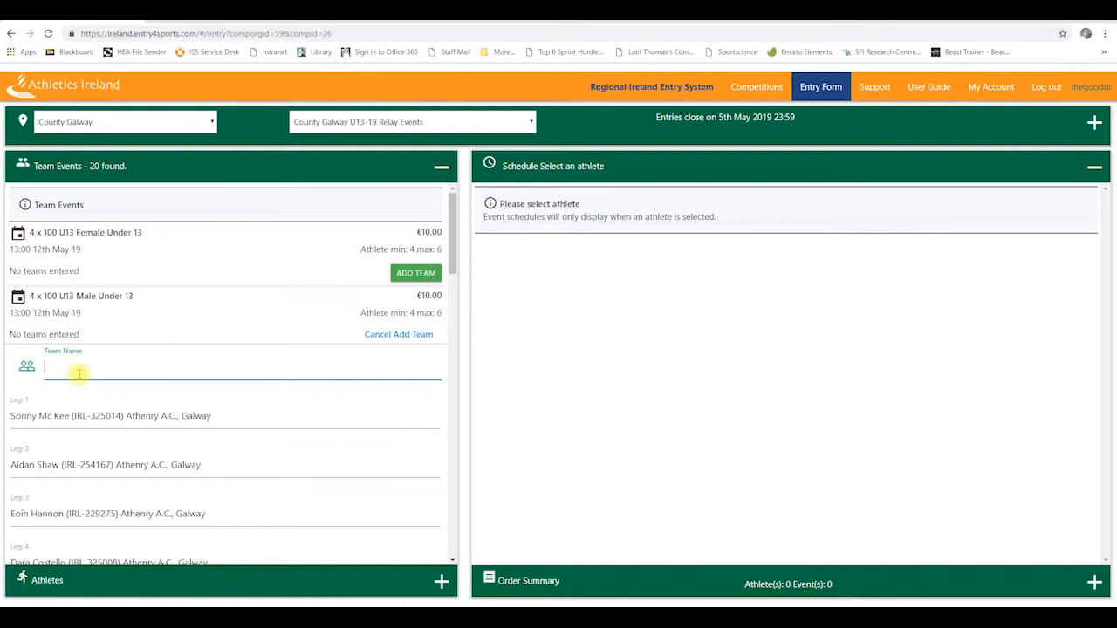
pyautogui.write('AthenryAC U13Boys Rela')
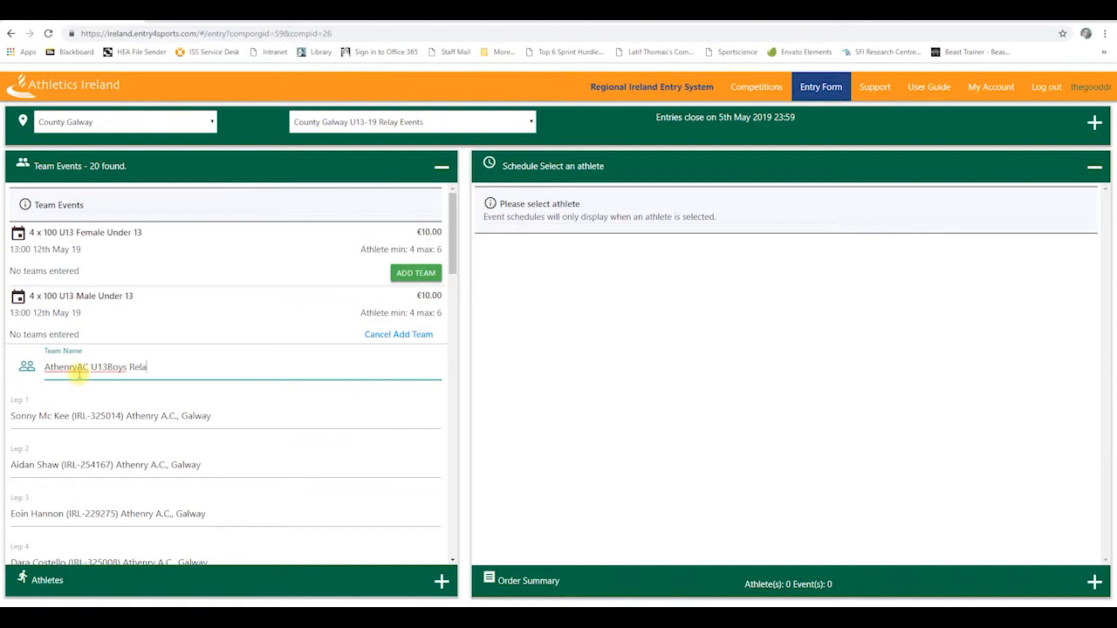
pyautogui.write('y Team 1')
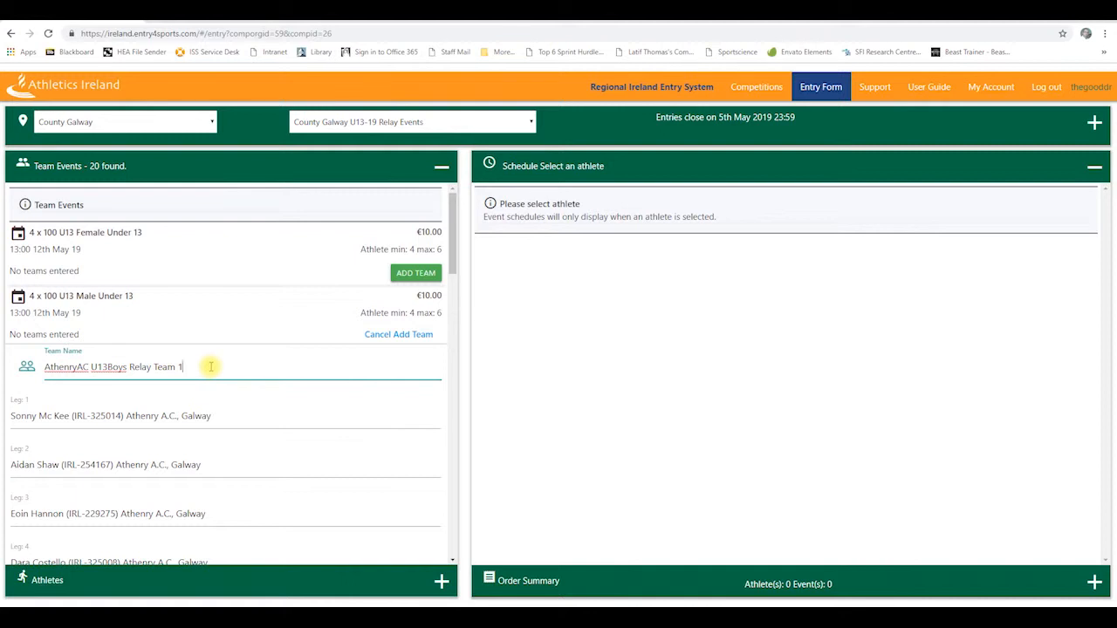
pyautogui.scroll(-3, 210, 366)
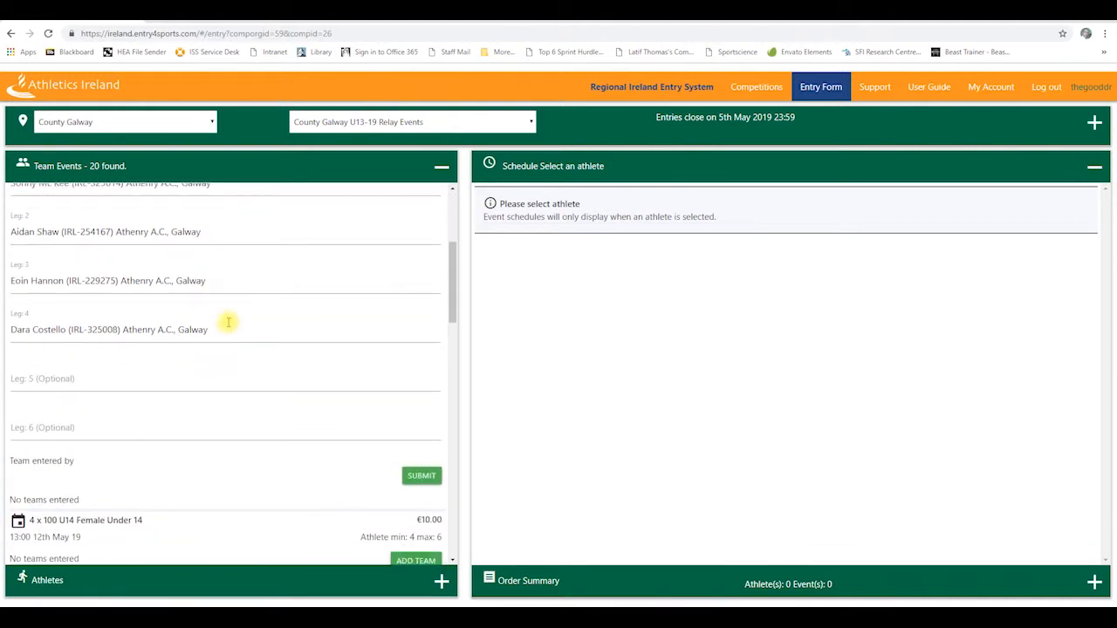
pyautogui.click(423, 478)
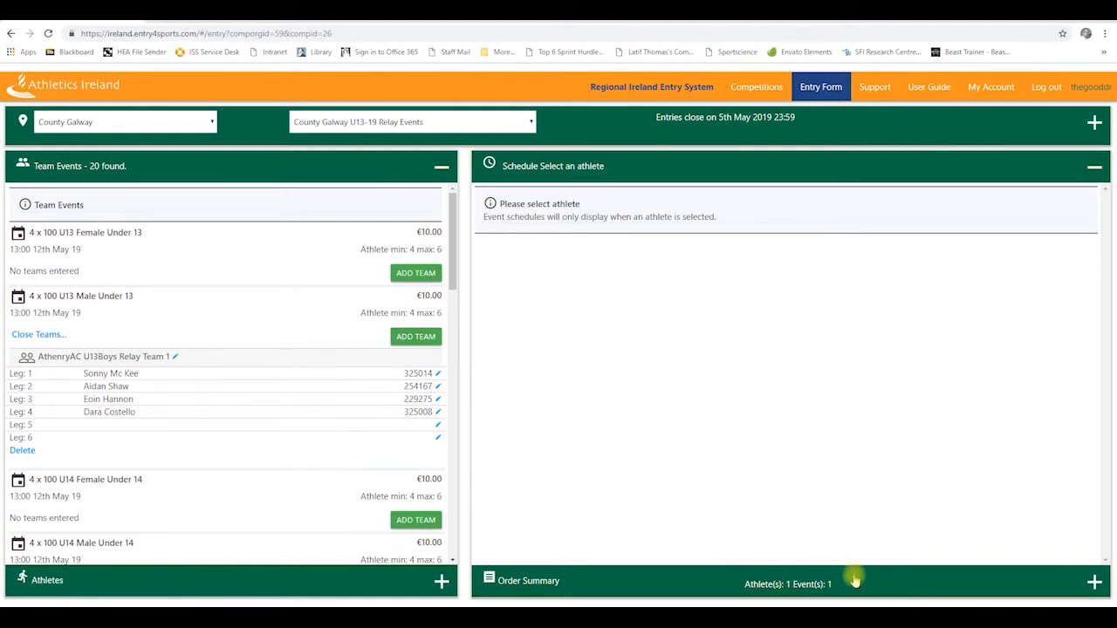
# Agree to the non-refundable fee terms for the 4 x 100 U13 team in the order summary and add it to the basket.
pyautogui.click(1095, 582)
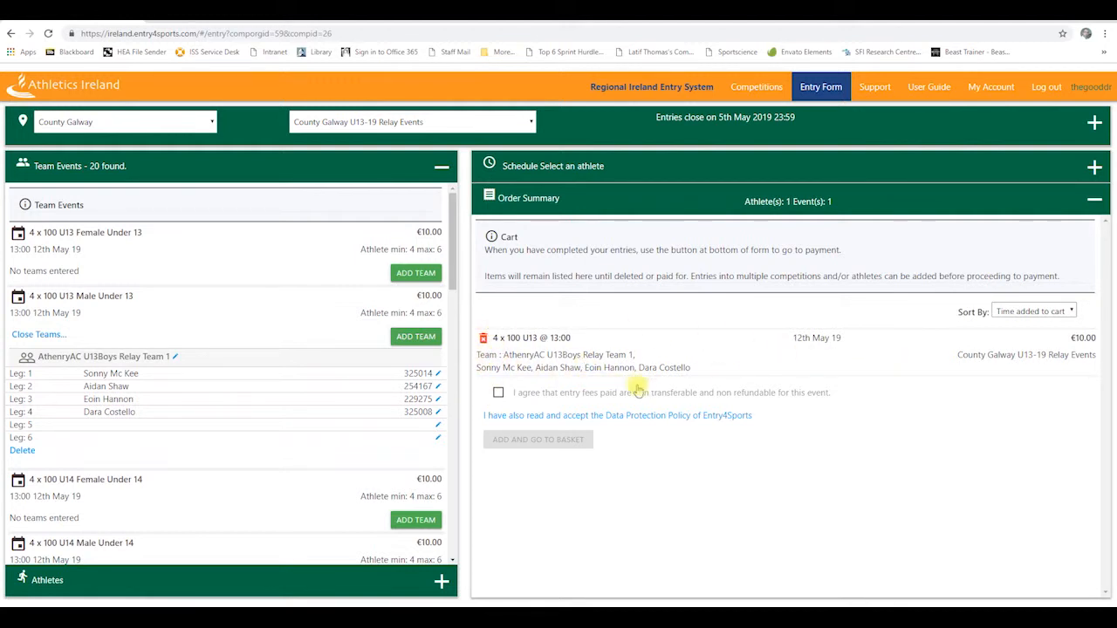
pyautogui.click(497, 396)
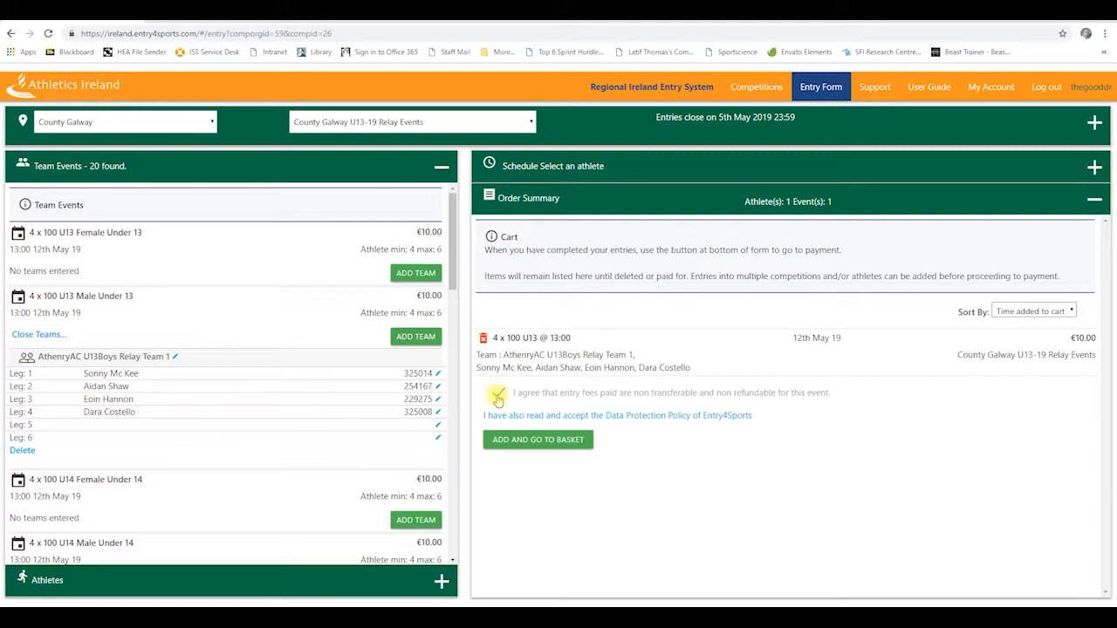
pyautogui.click(541, 441)
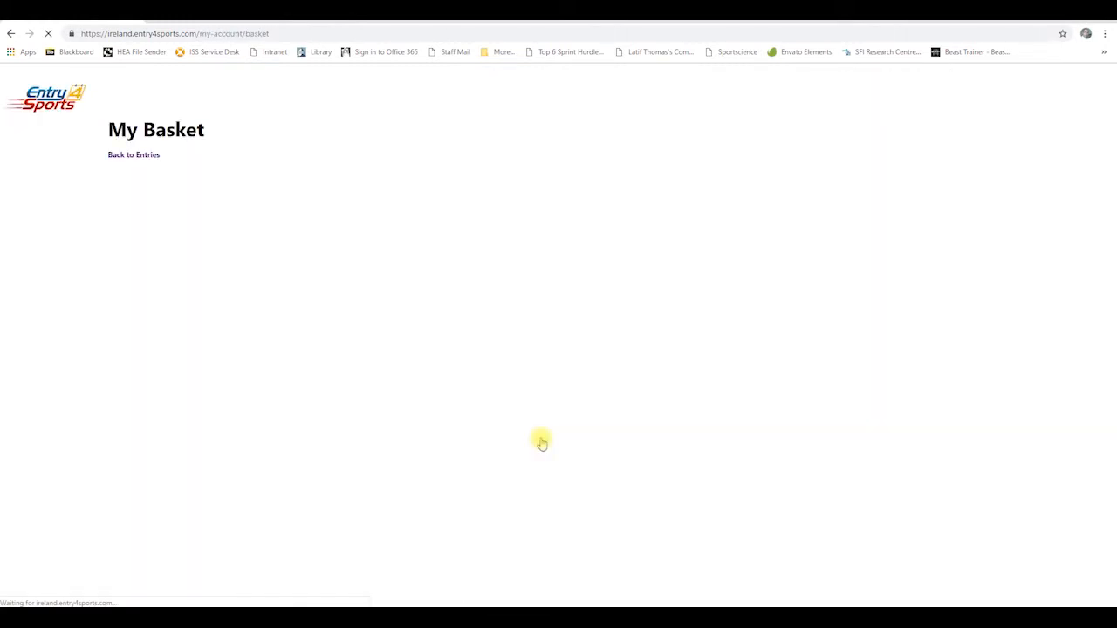